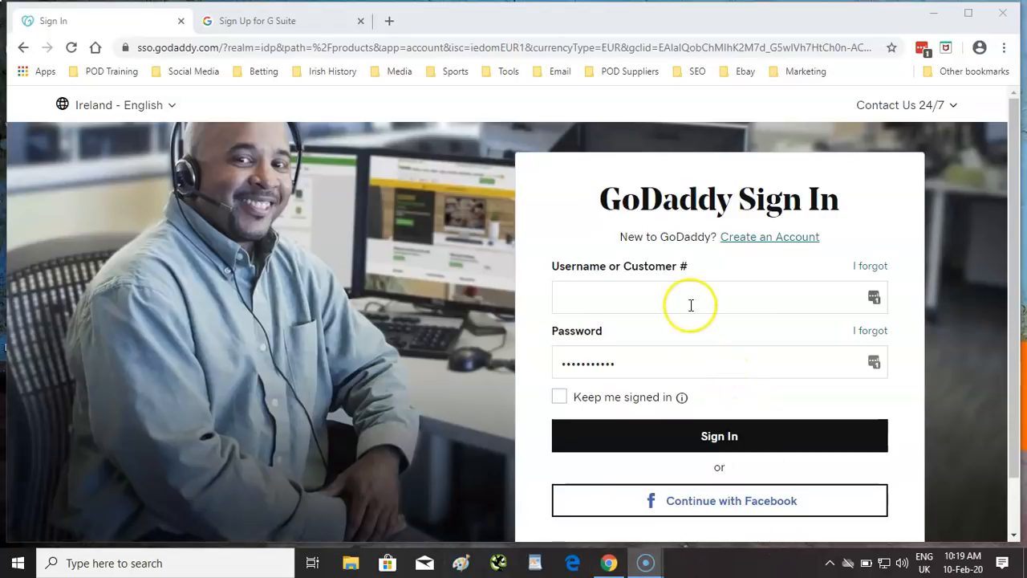
# - Sign in to GoDaddy with Facebook and open the DNS records for winnerethos.com
pyautogui.click(724, 506)
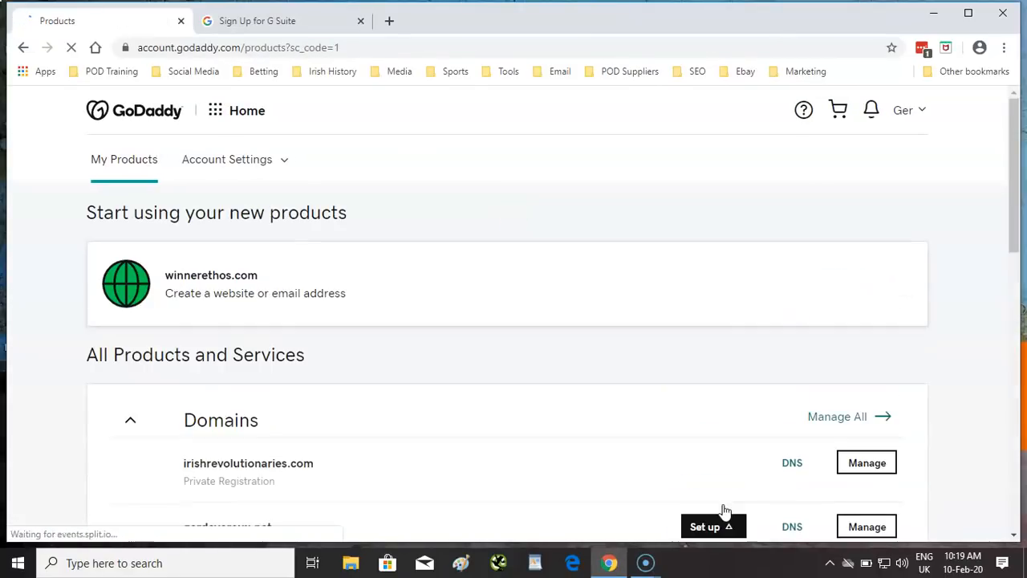
pyautogui.click(725, 517)
pyautogui.scroll(-3, 618, 379)
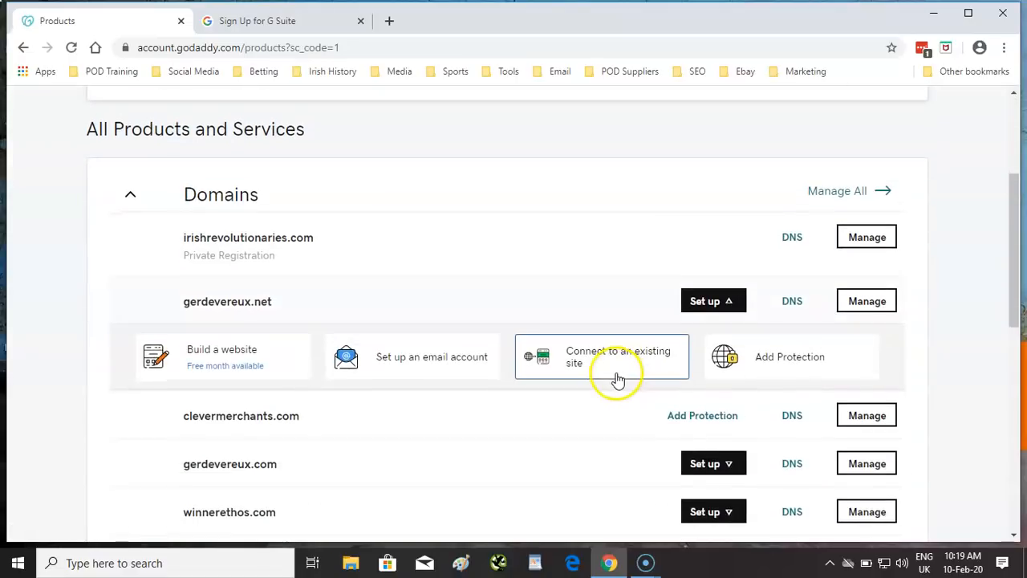
pyautogui.scroll(-3, 618, 379)
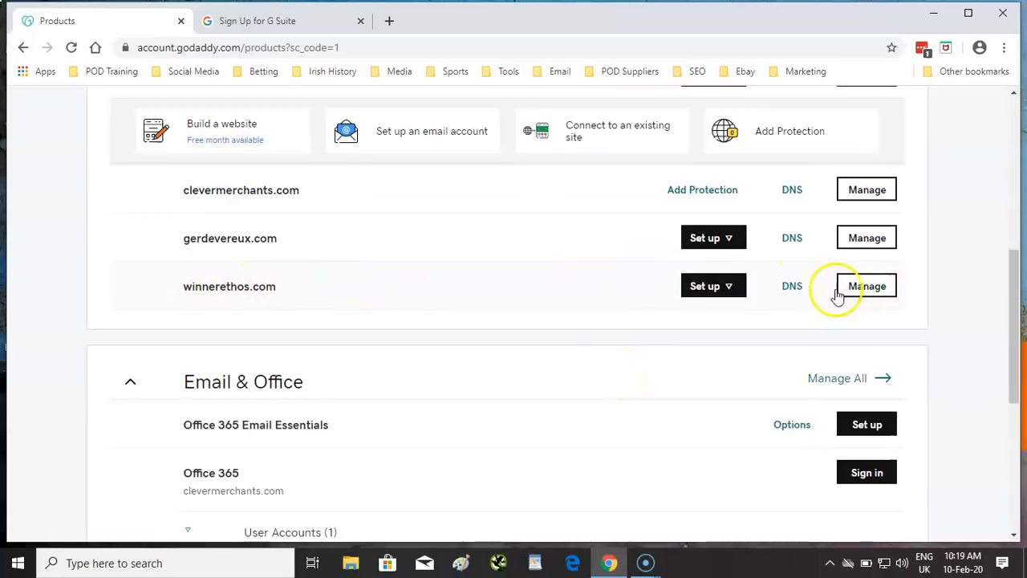
pyautogui.click(791, 287)
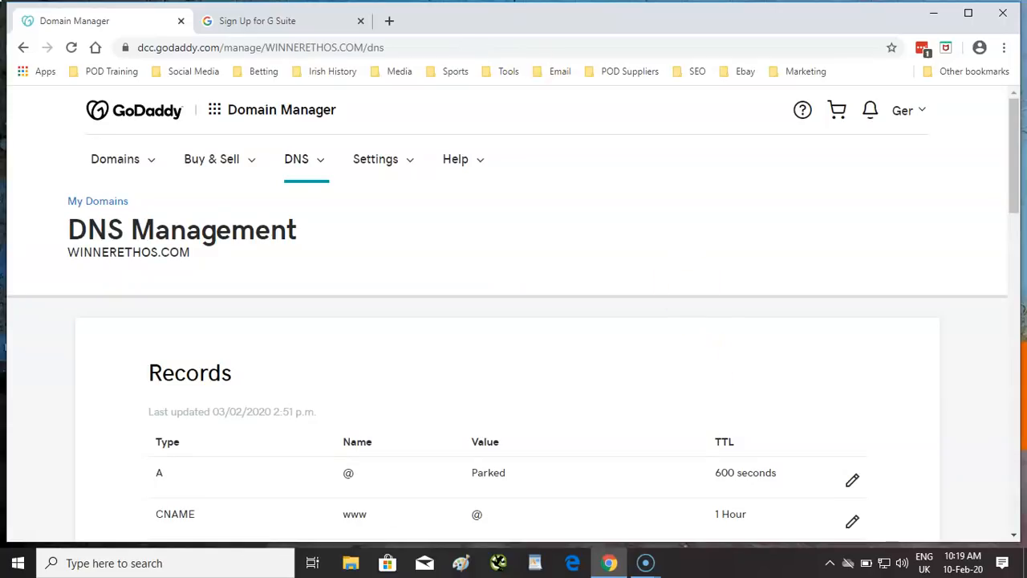
# - Switch to the 'Sign Up for G Suite' browser tab
pyautogui.click(266, 24)
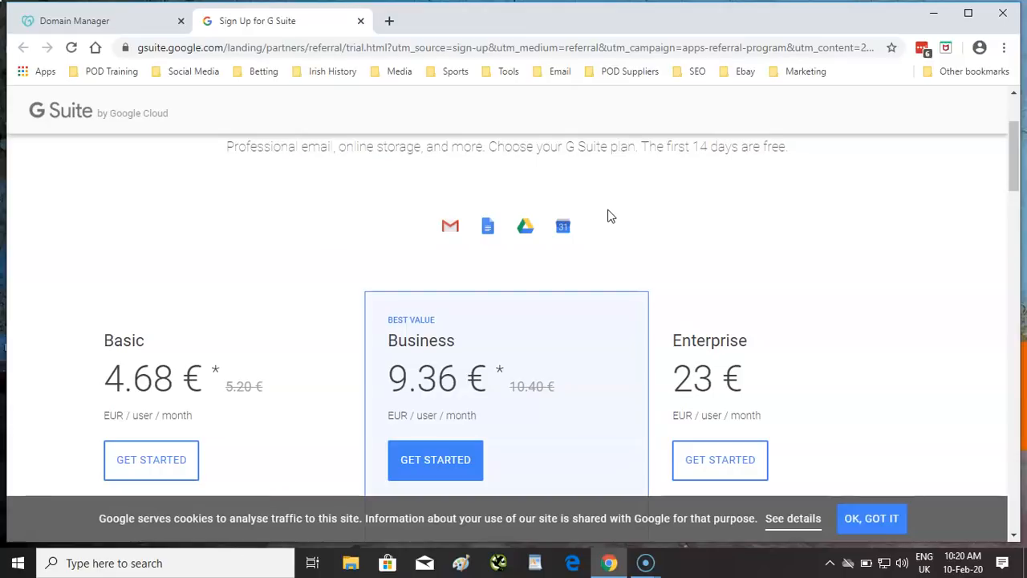
# - Compare the Basic, Business and Enterprise plans and choose Basic at 4.68 € per user
pyautogui.scroll(-2, 521, 280)
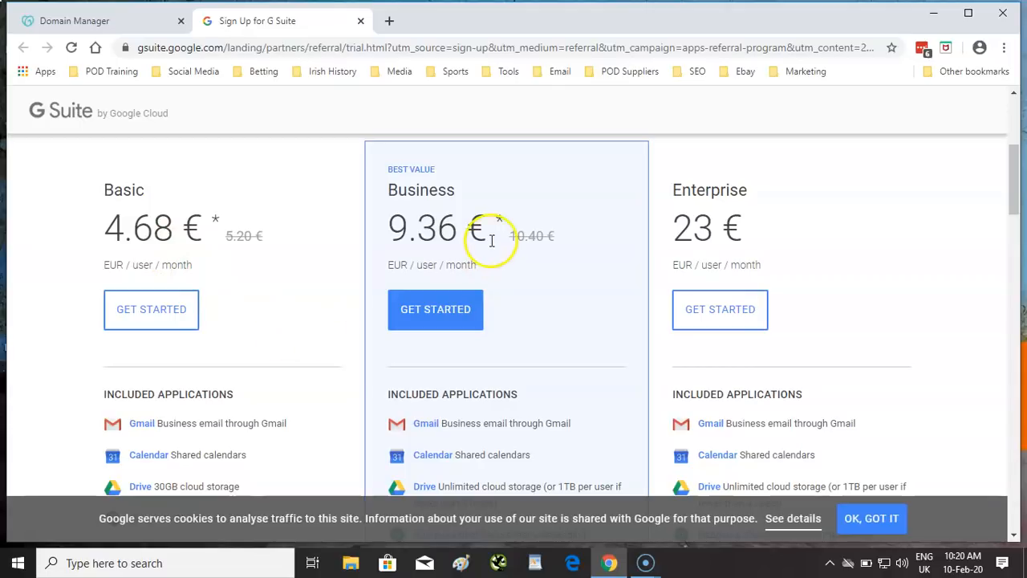
pyautogui.scroll(-1, 575, 282)
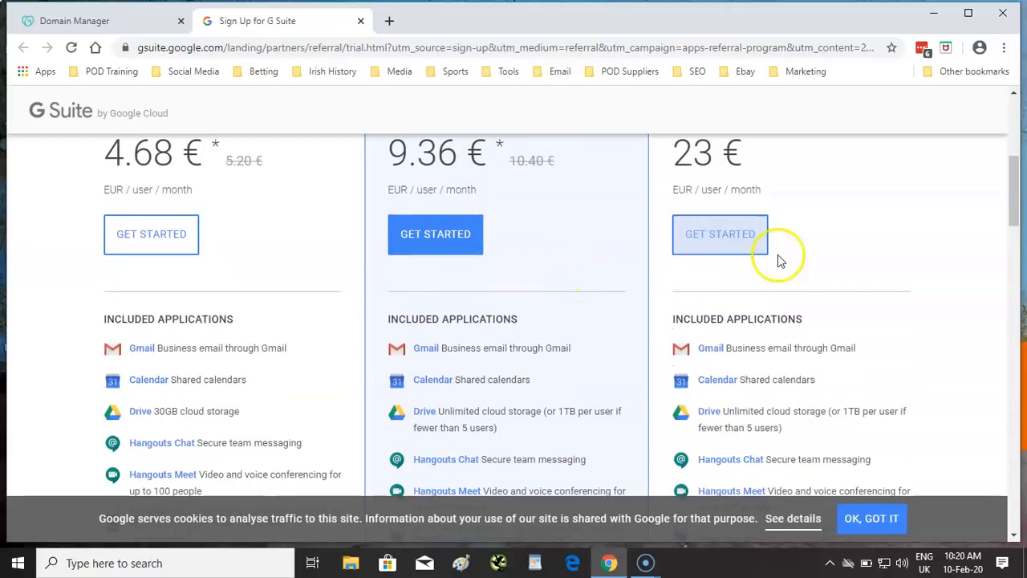
pyautogui.scroll(2, 682, 286)
pyautogui.scroll(-5, 678, 283)
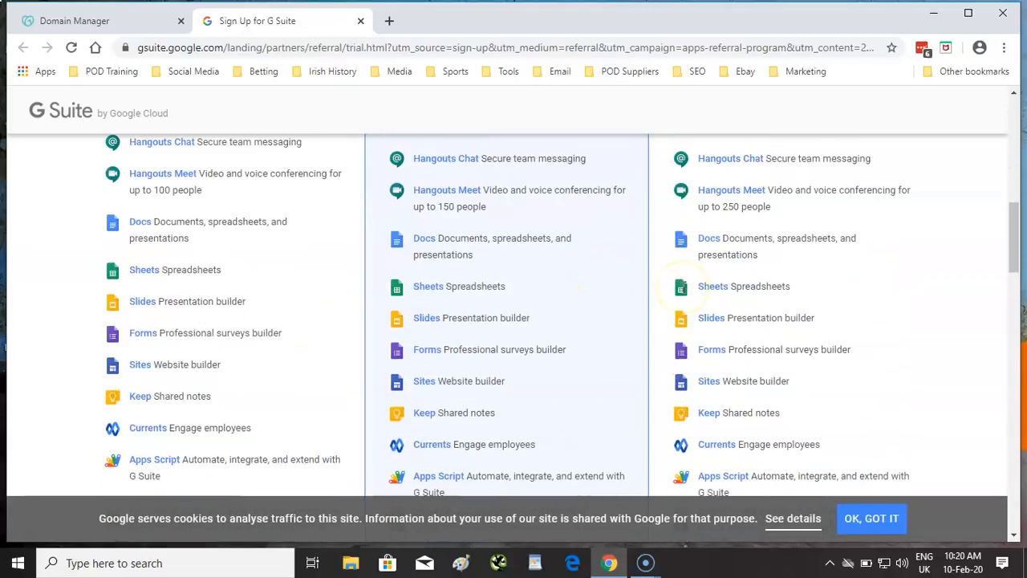
pyautogui.scroll(3, 706, 293)
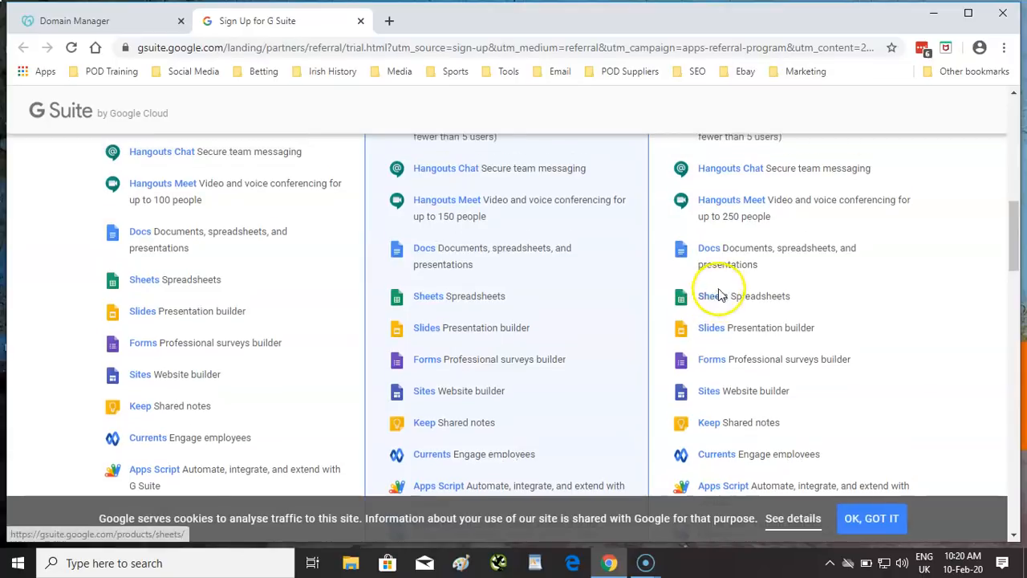
pyautogui.scroll(1, 612, 384)
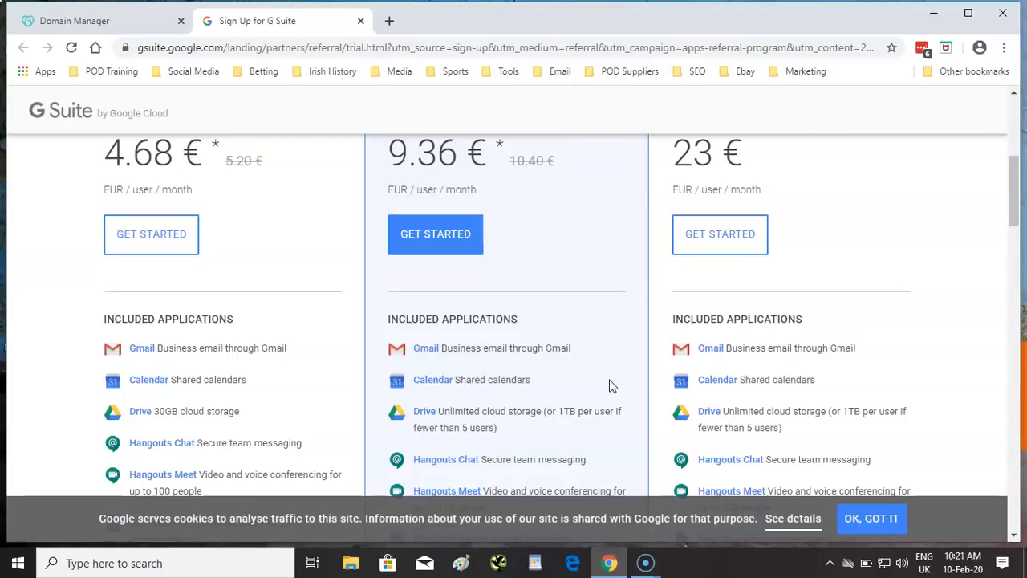
pyautogui.click(157, 237)
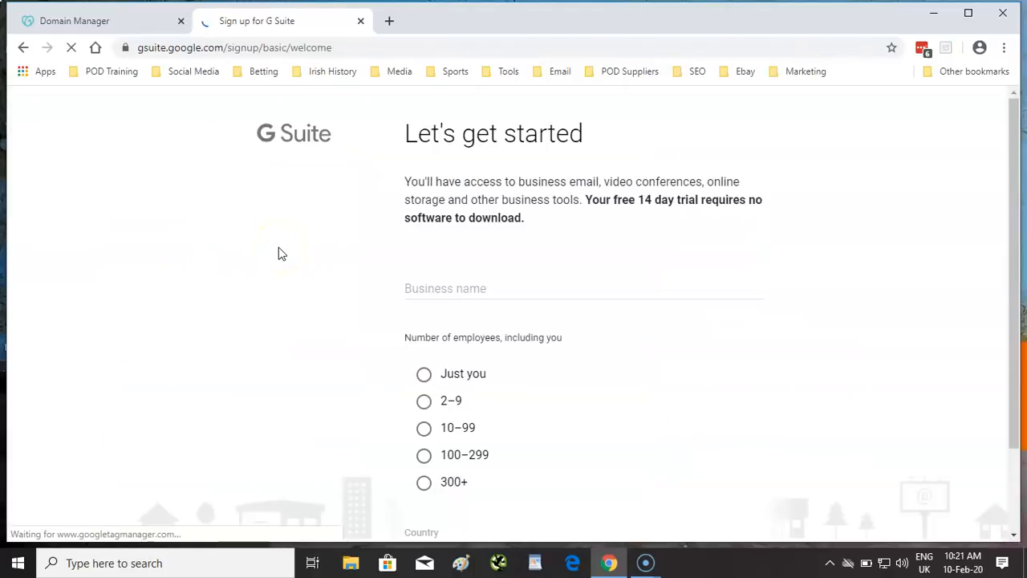
# - Register business 'Winner Ethos' with just you as employee, country Ireland, and continue
pyautogui.click(551, 285)
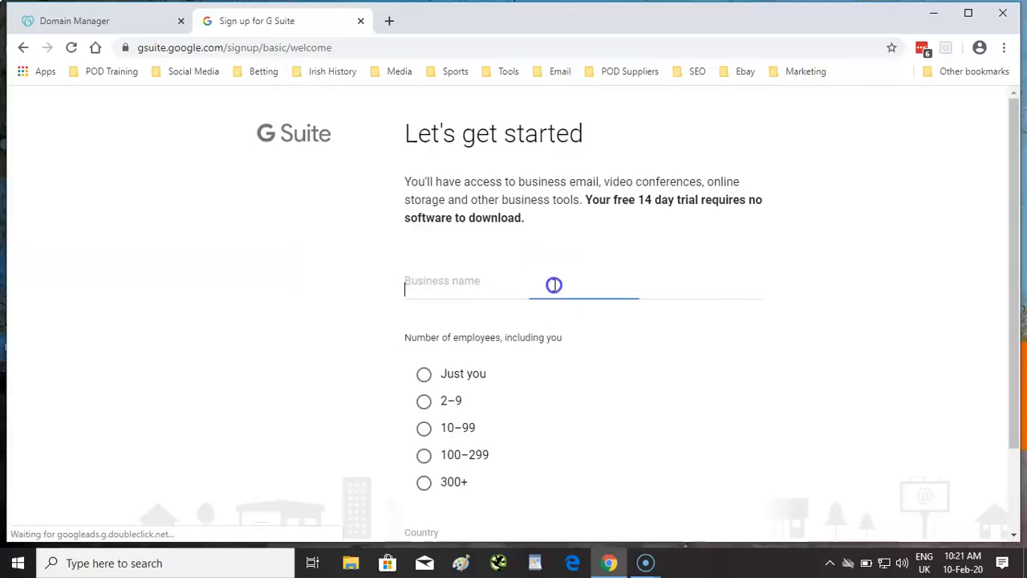
pyautogui.write('W')
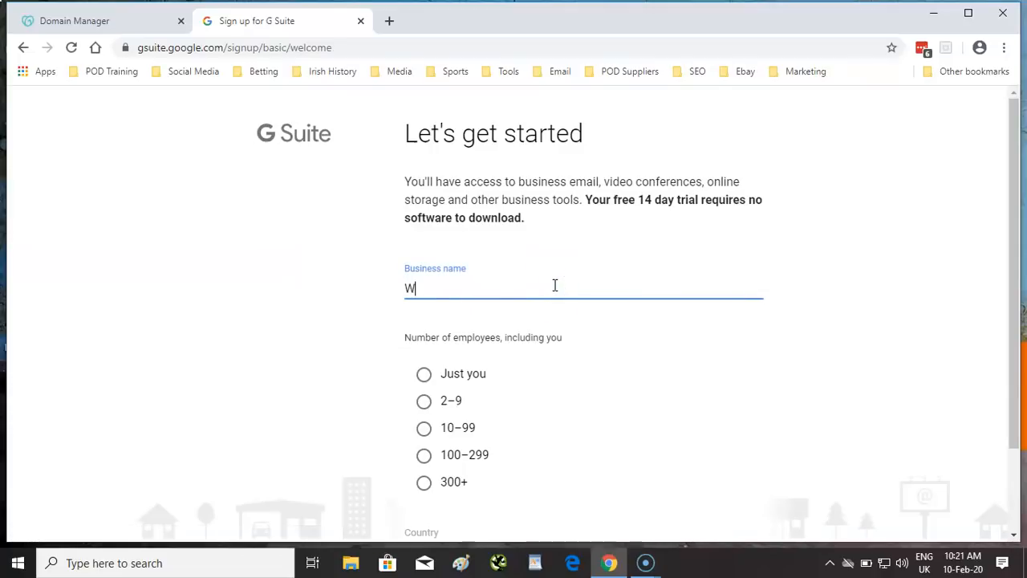
pyautogui.write('inner Ethos')
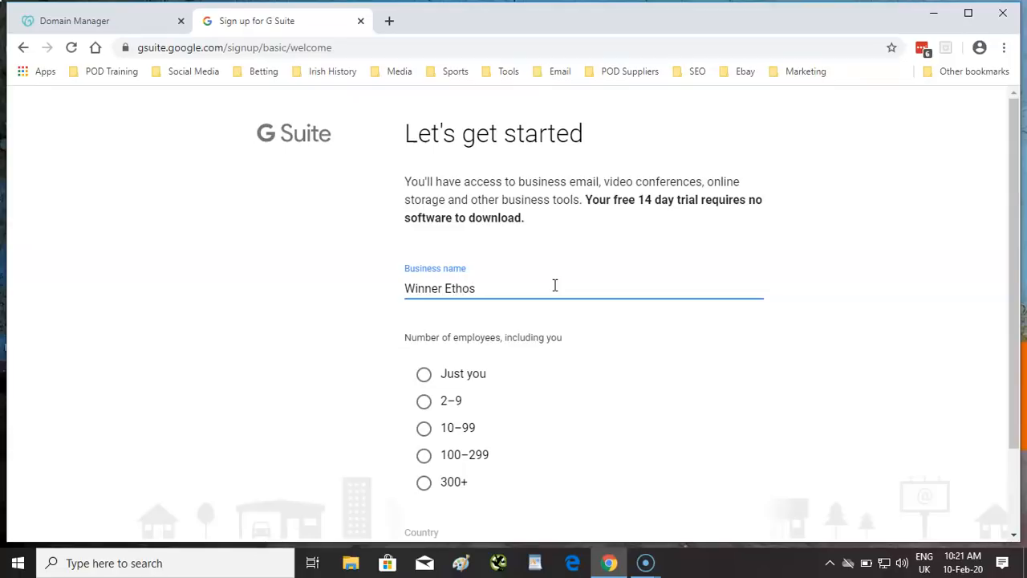
pyautogui.click(424, 374)
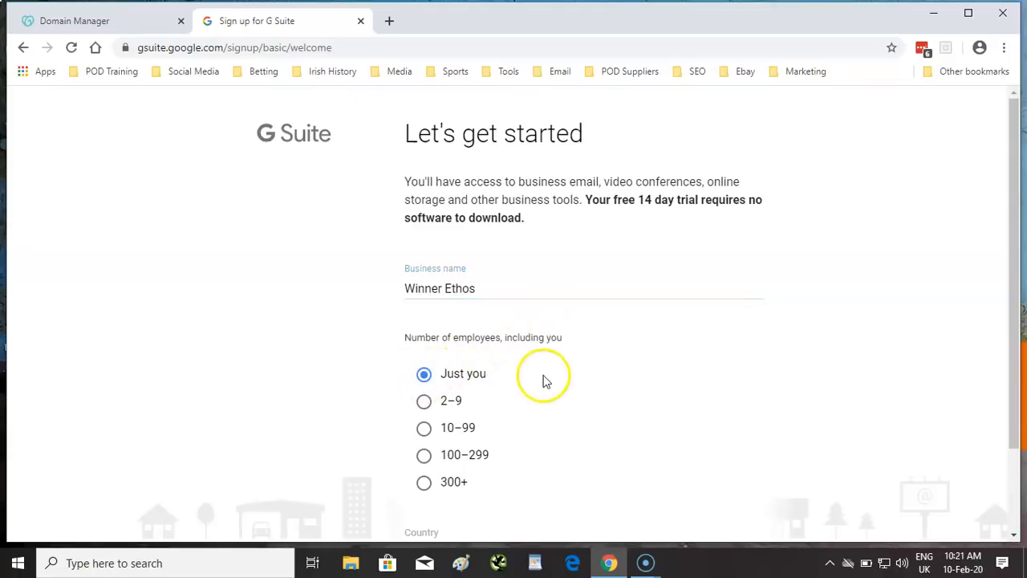
pyautogui.scroll(-2, 553, 372)
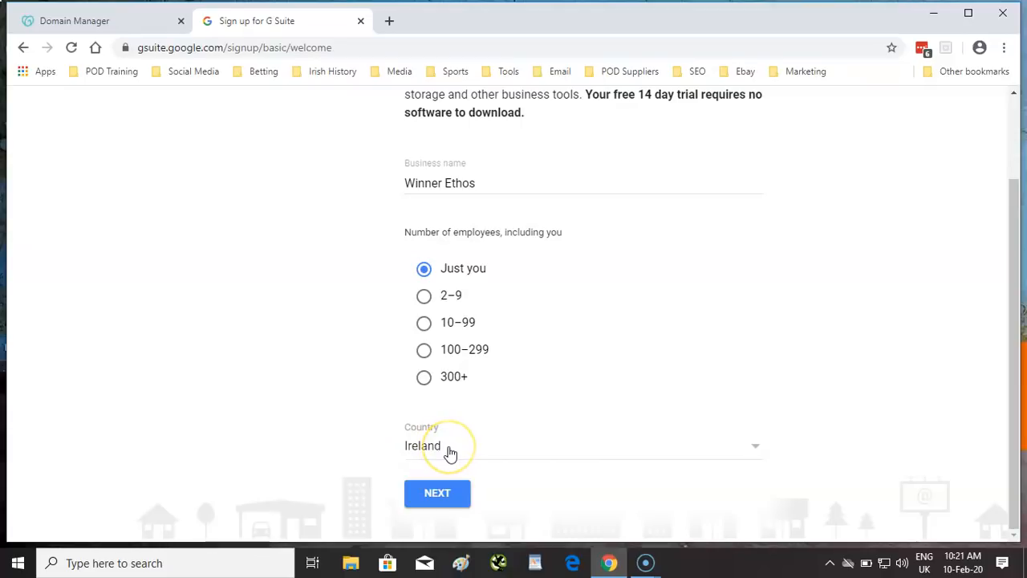
pyautogui.click(443, 491)
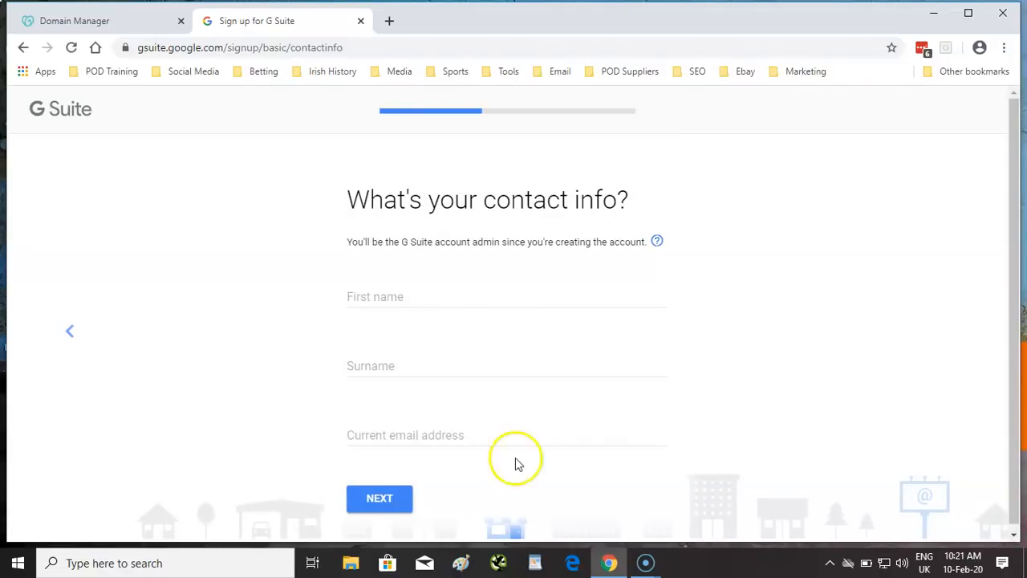
# - Enter the admin's first name, surname and current email address, then submit the contact details
pyautogui.click(455, 297)
pyautogui.write('G')
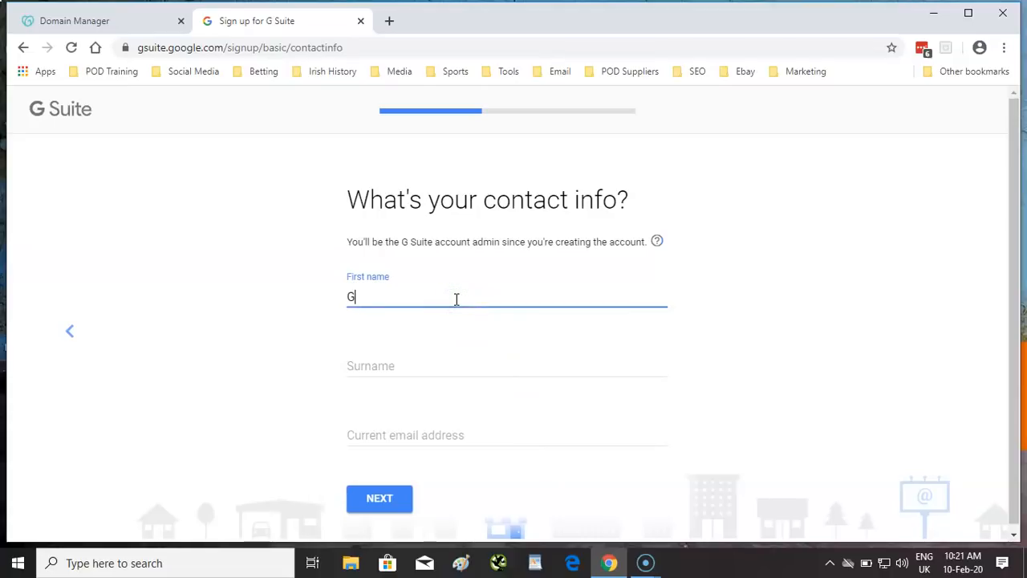
pyautogui.write('erard')
pyautogui.click(418, 360)
pyautogui.write('Devereux')
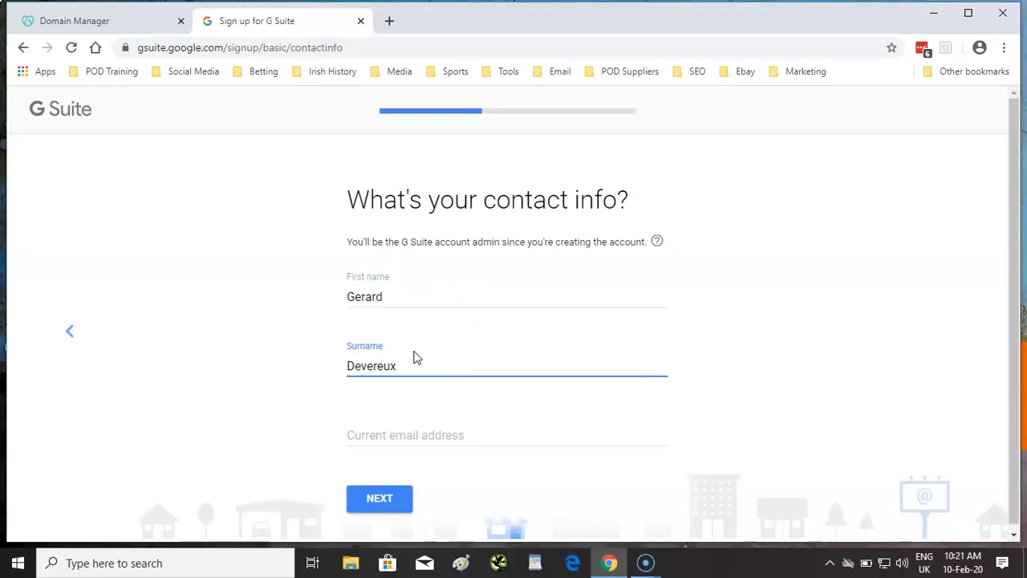
pyautogui.click(443, 429)
pyautogui.click(470, 435)
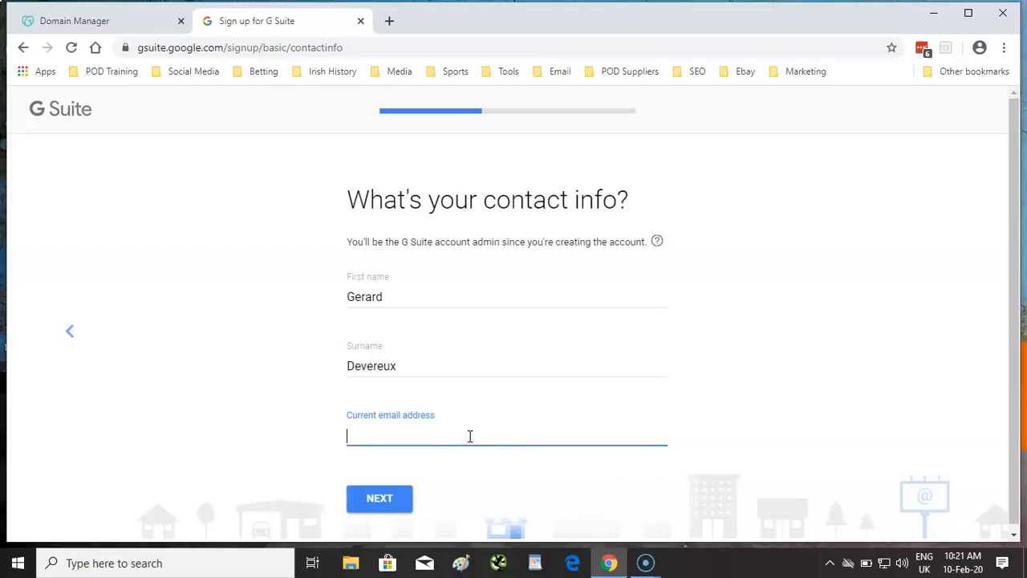
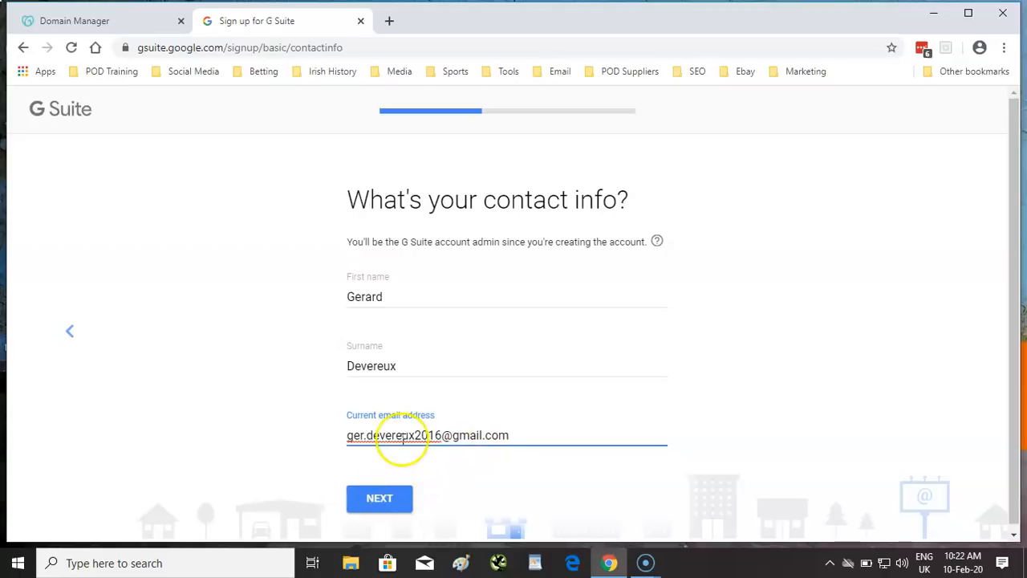
pyautogui.click(391, 499)
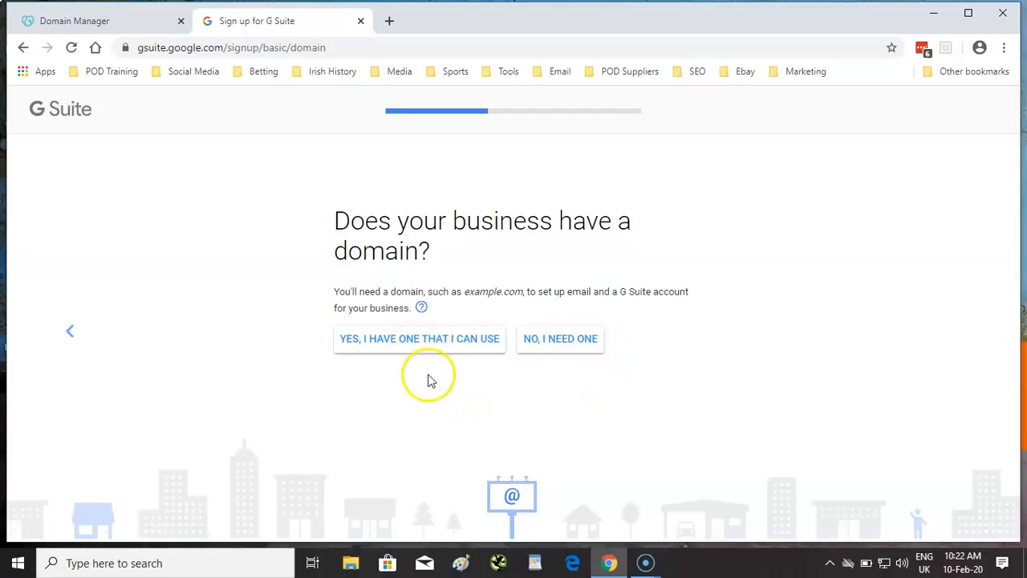
# - Enter and confirm winnerethos.com as the existing domain, then decline Google's tips emails
pyautogui.click(425, 350)
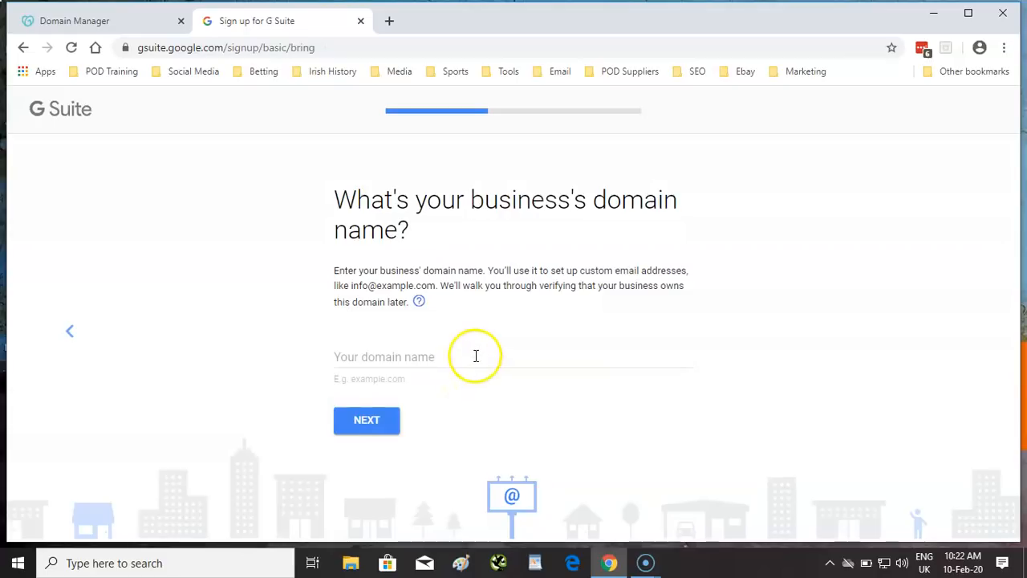
pyautogui.click(475, 356)
pyautogui.write('winnerethos.com')
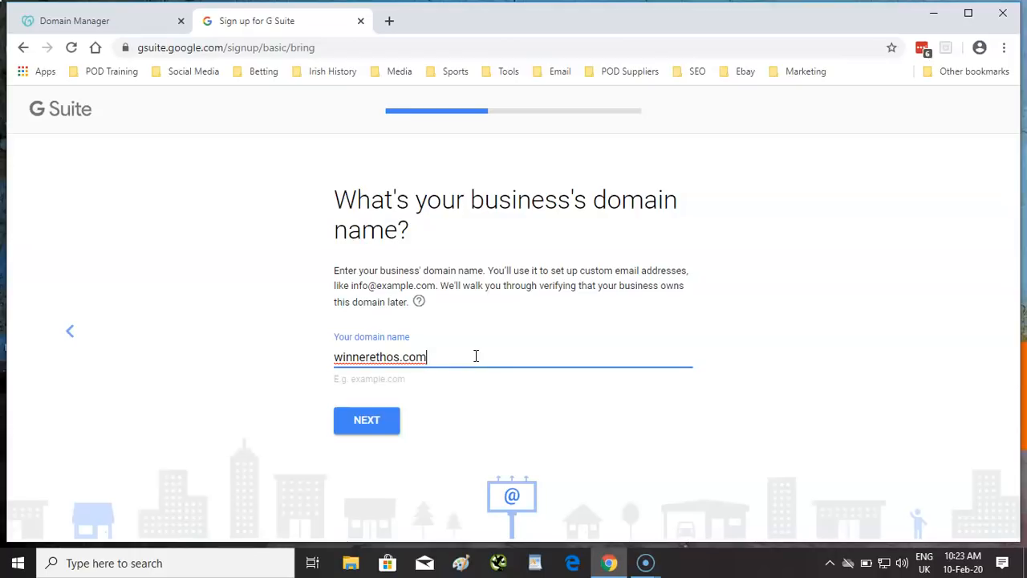
pyautogui.click(382, 347)
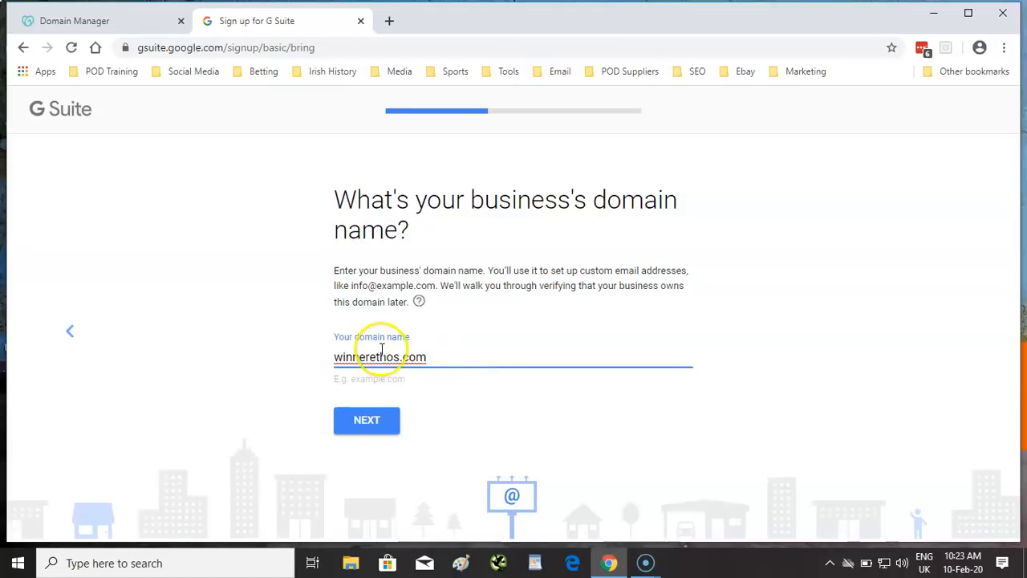
pyautogui.click(374, 420)
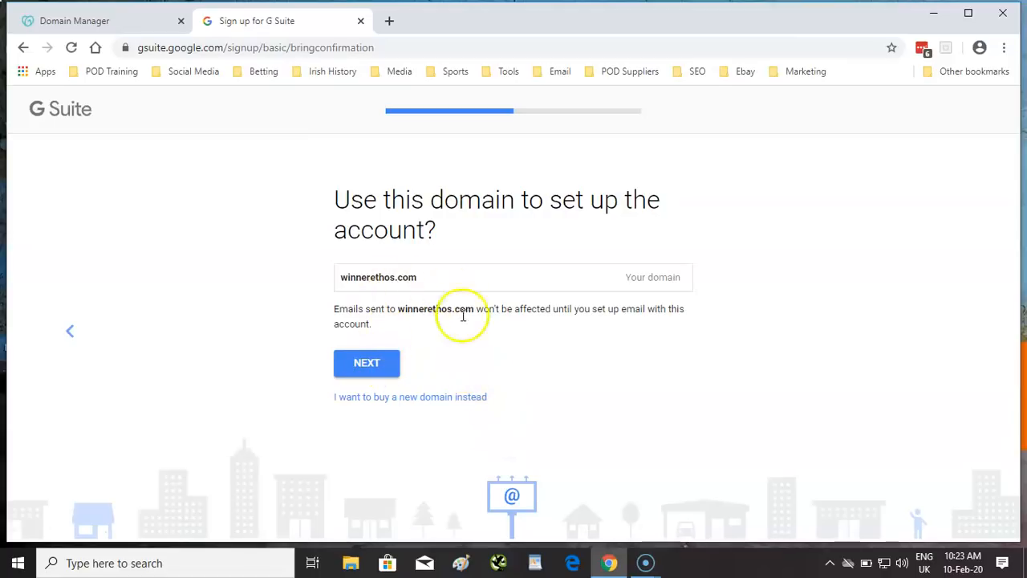
pyautogui.click(378, 367)
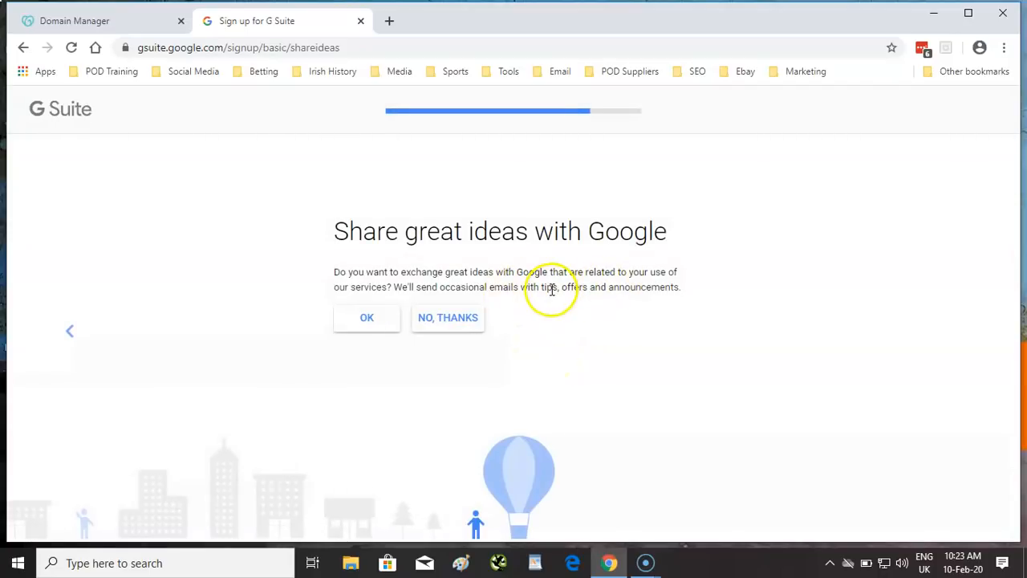
pyautogui.click(455, 319)
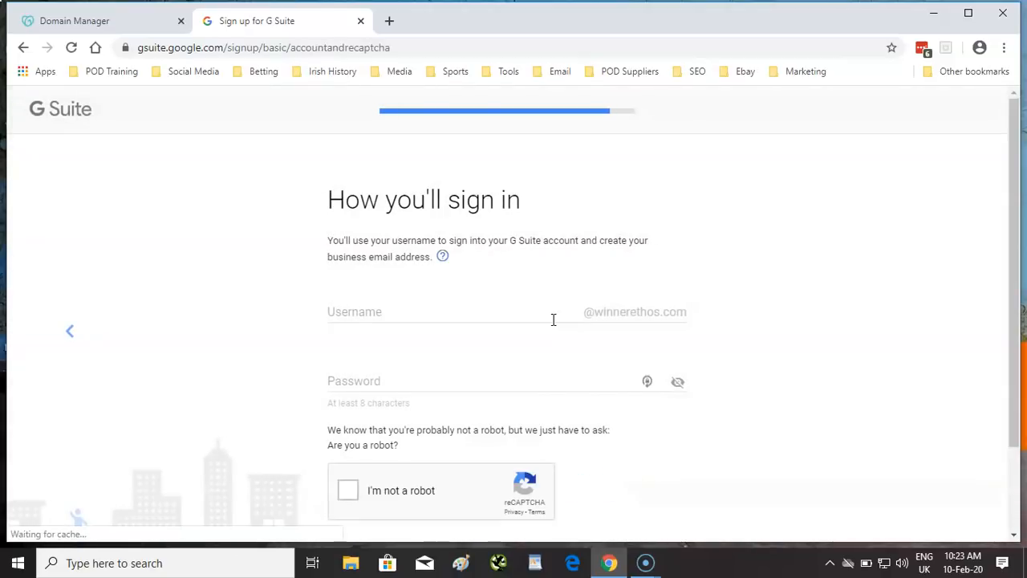
# - Set the account username to 'info' and enter the account password
pyautogui.click(461, 310)
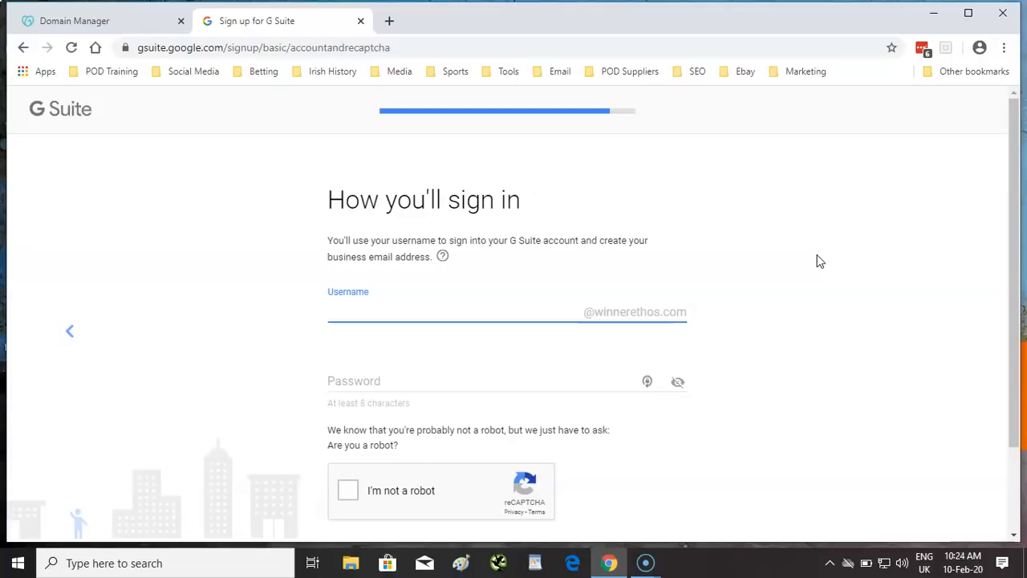
pyautogui.write('ger')
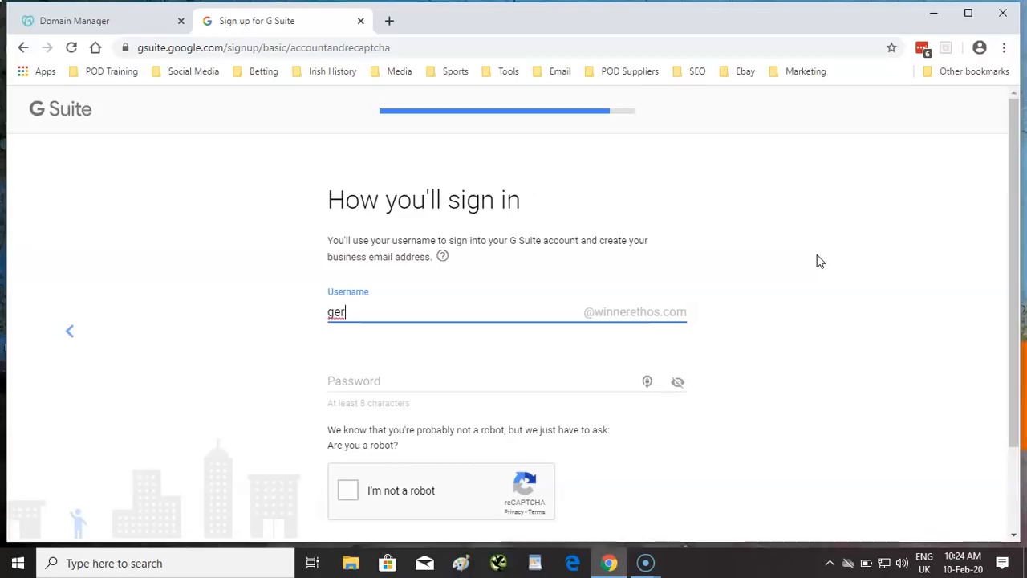
pyautogui.click(687, 314)
pyautogui.press('BackSpace')
pyautogui.press('BackSpace')
pyautogui.press('BackSpace')
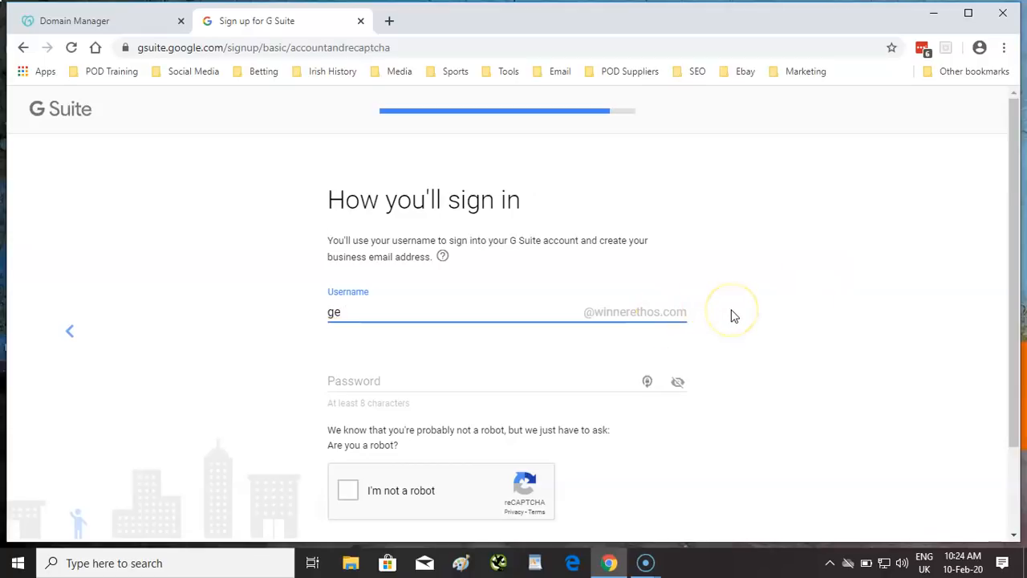
pyautogui.click(465, 381)
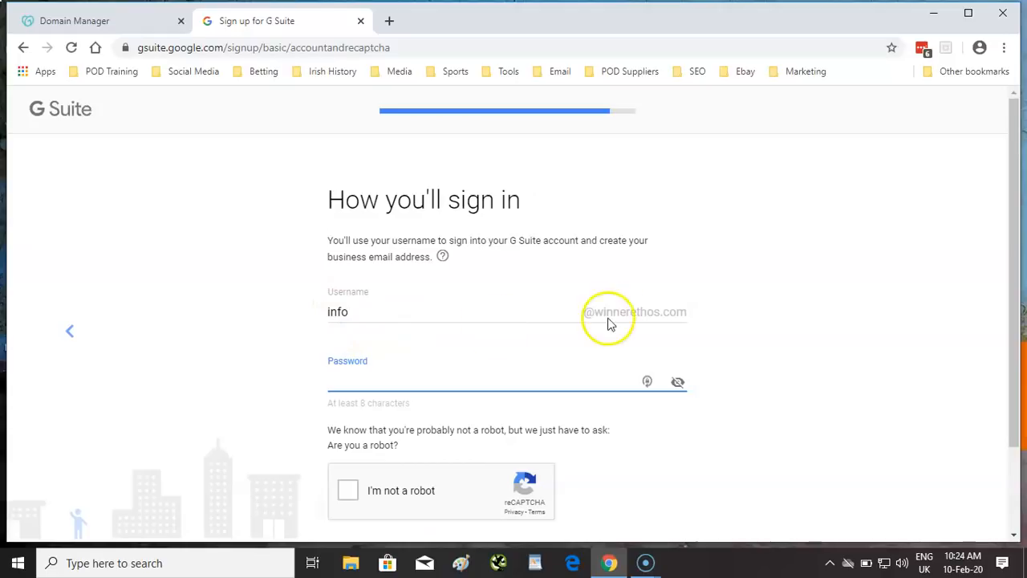
pyautogui.click(436, 364)
pyautogui.write('••••••••••••')
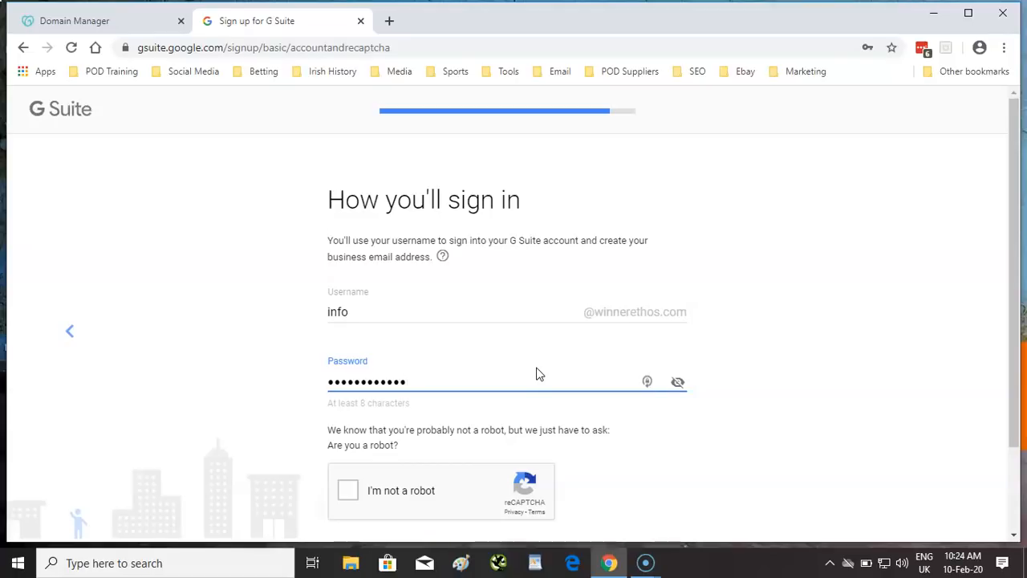
pyautogui.press('BackSpace')
pyautogui.press('BackSpace')
pyautogui.press('BackSpace')
pyautogui.press('BackSpace')
pyautogui.press('BackSpace')
pyautogui.press('BackSpace')
pyautogui.press('BackSpace')
pyautogui.press('BackSpace')
pyautogui.press('BackSpace')
pyautogui.press('BackSpace')
pyautogui.press('BackSpace')
pyautogui.press('BackSpace')
pyautogui.write('••••••••')
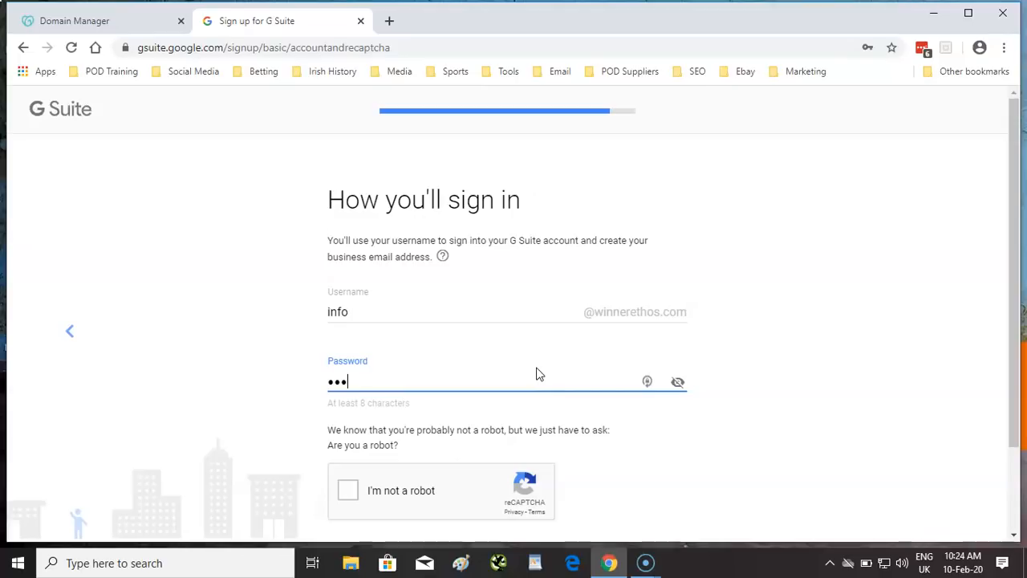
pyautogui.write('•••••')
# - Pass the robot check, accept the agreement, and decline saving the password
pyautogui.click(346, 491)
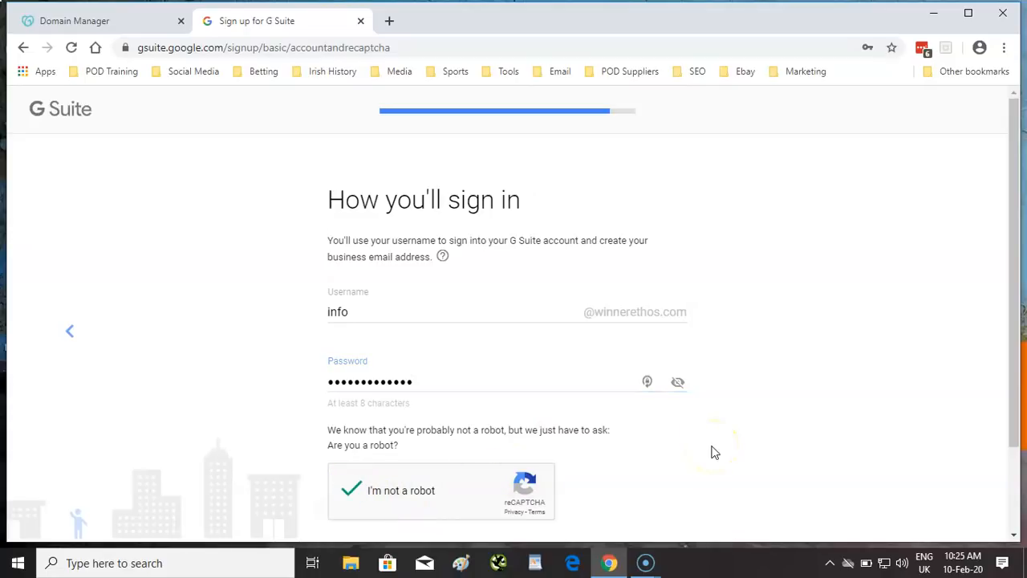
pyautogui.scroll(-2, 720, 431)
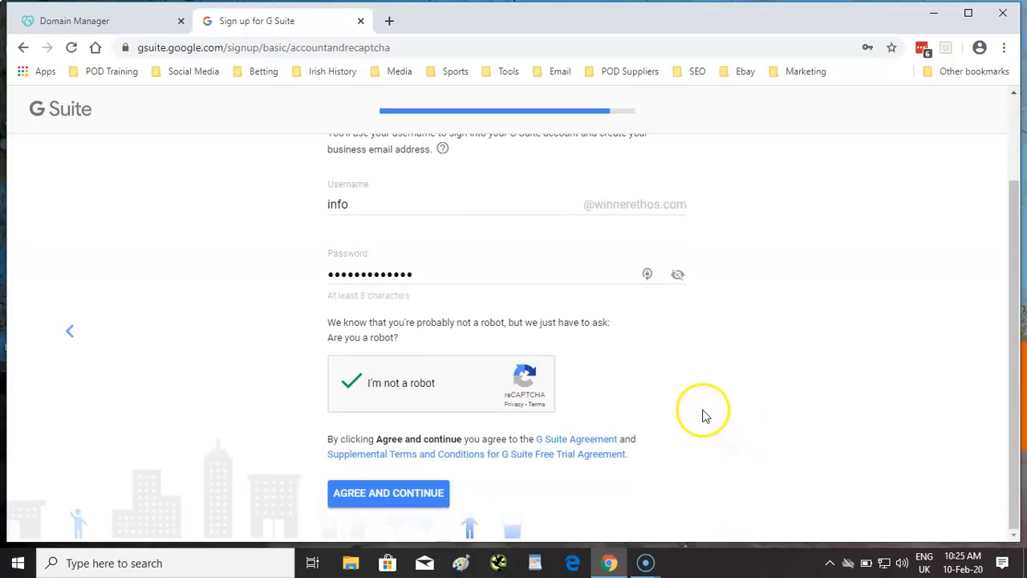
pyautogui.click(412, 495)
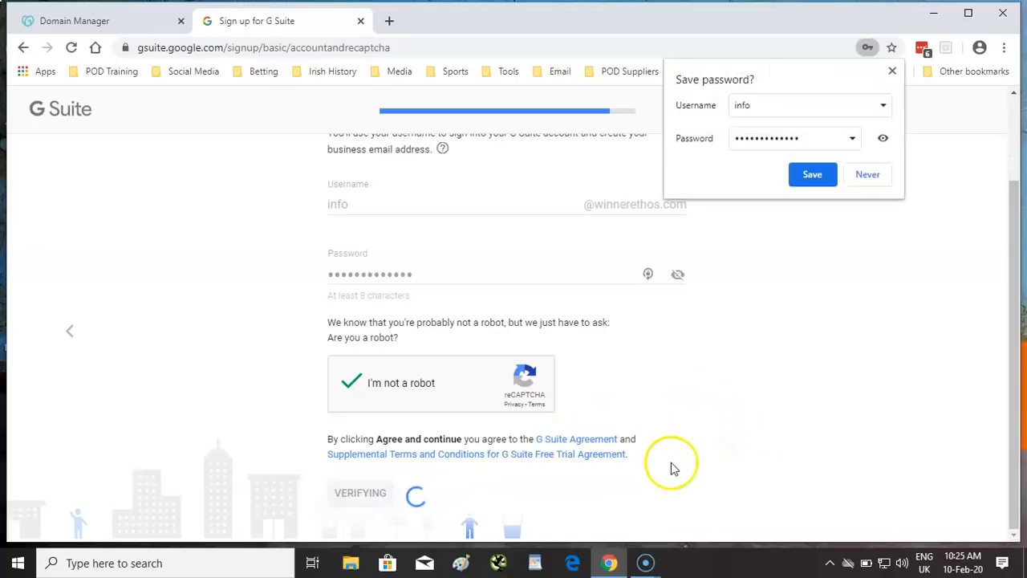
pyautogui.click(868, 175)
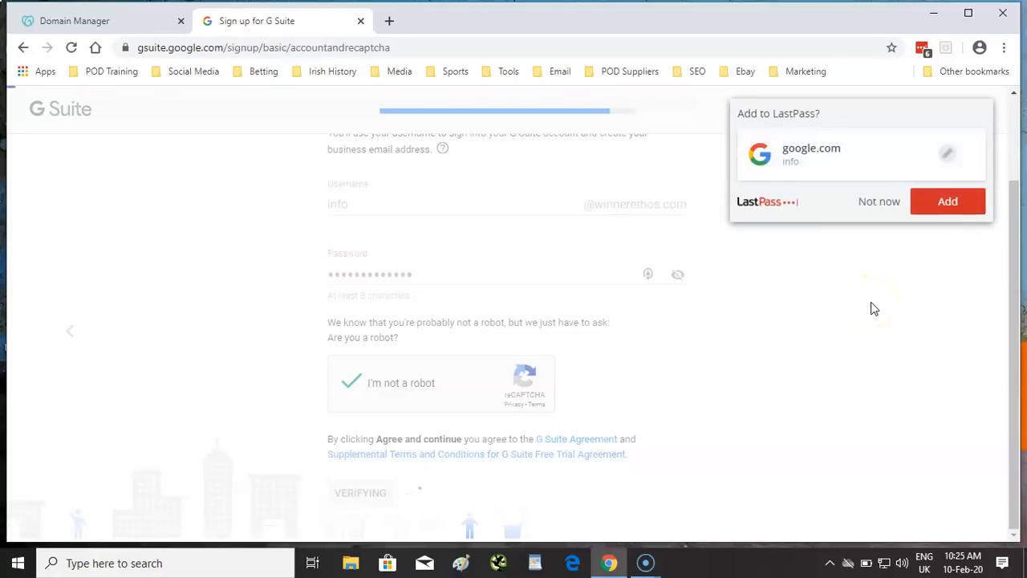
pyautogui.click(874, 205)
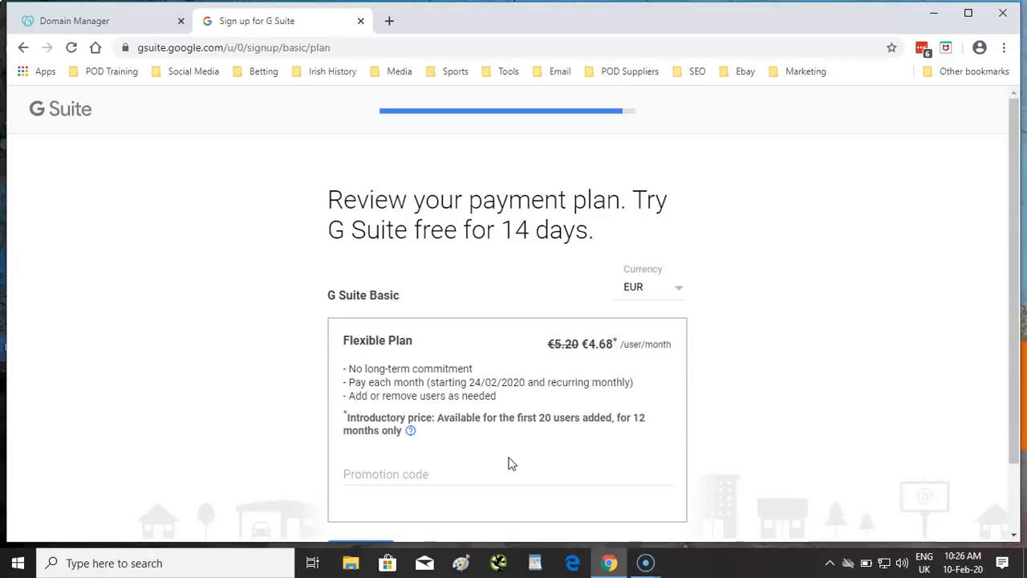
# - Accept the Basic Flexible Plan at €4.68 per user per month and proceed to checkout
pyautogui.scroll(-1, 509, 452)
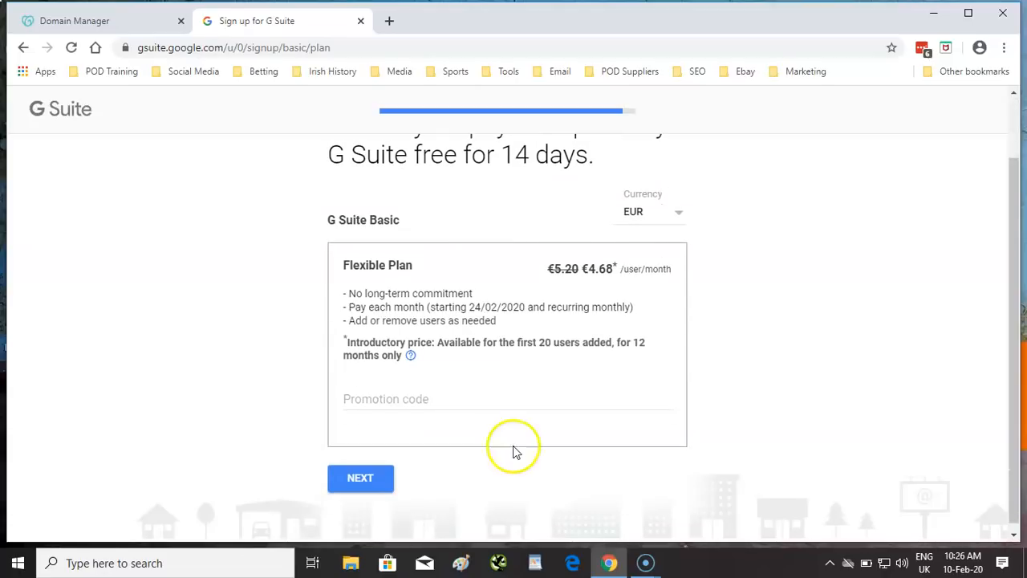
pyautogui.scroll(1, 519, 441)
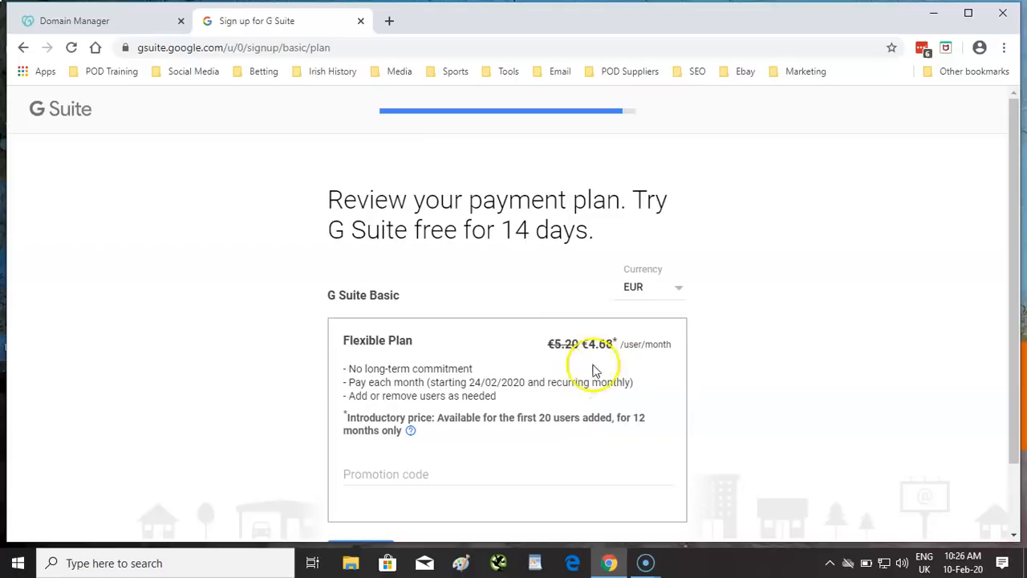
pyautogui.scroll(-1, 562, 365)
pyautogui.click(561, 462)
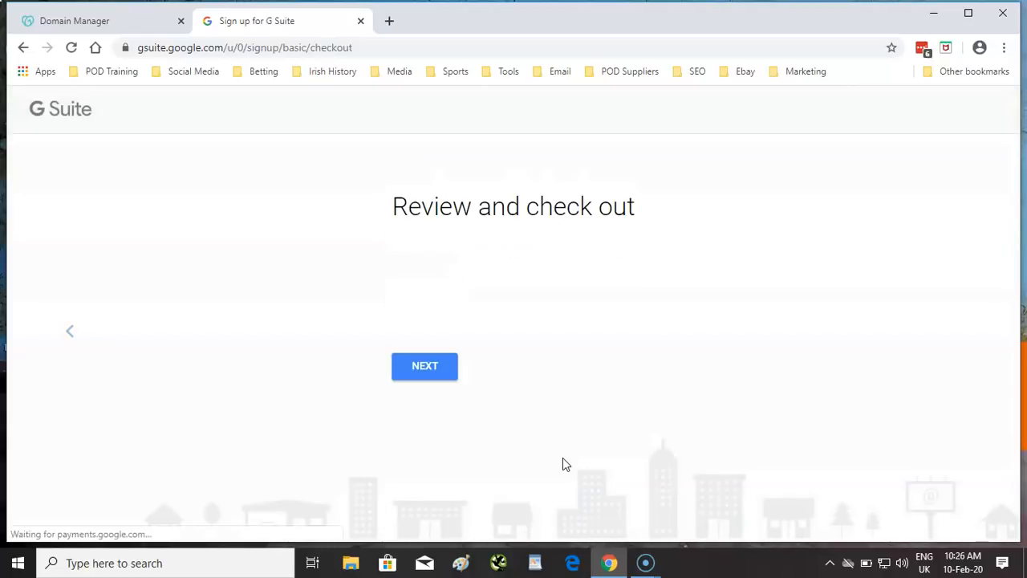
# - Load the checkout review and look over the €4.68 pricing and Winner Ethos customer info
pyautogui.click(423, 367)
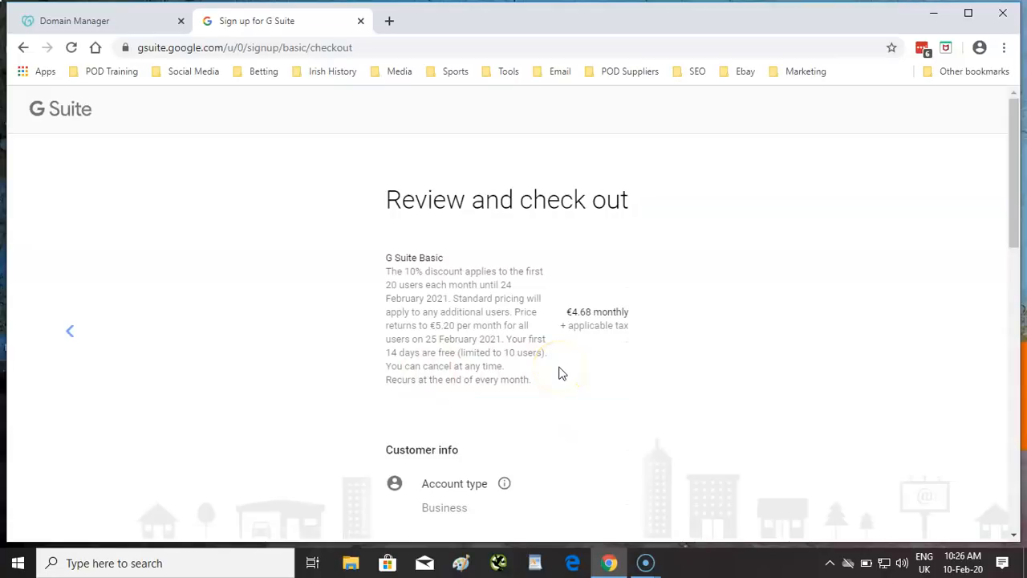
pyautogui.scroll(-1, 560, 373)
pyautogui.scroll(-1, 562, 374)
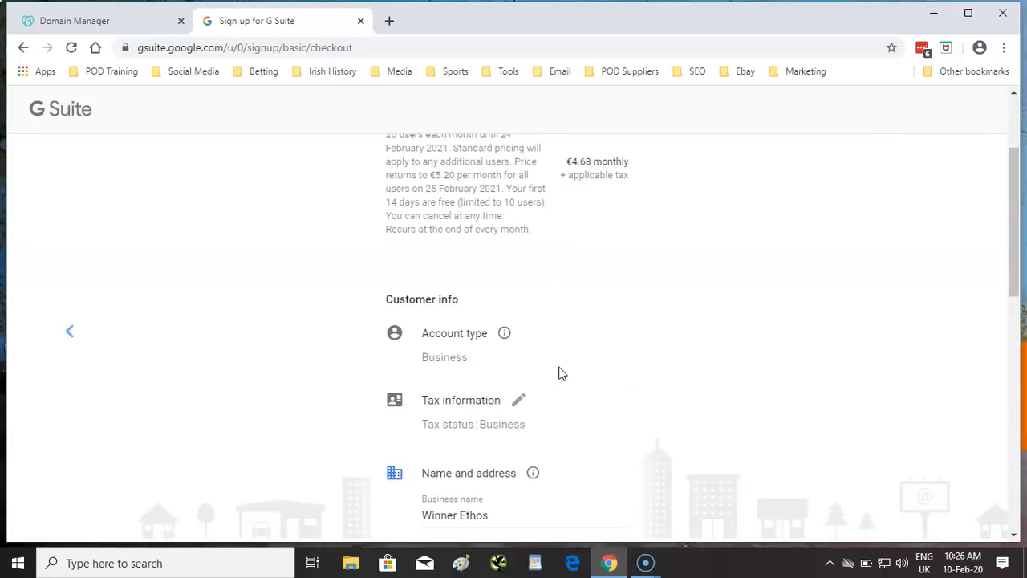
pyautogui.scroll(-2, 563, 377)
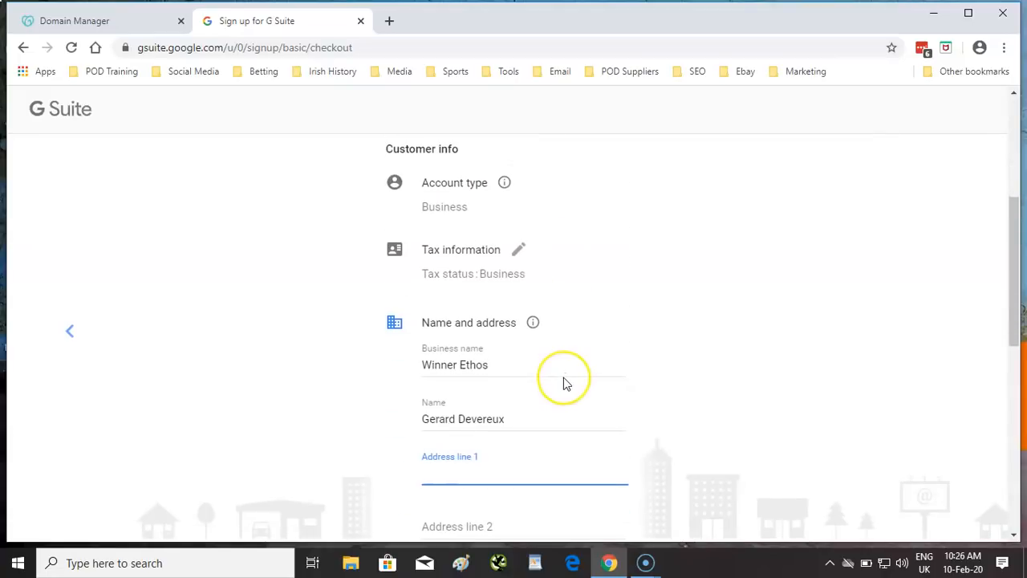
pyautogui.scroll(-1, 564, 378)
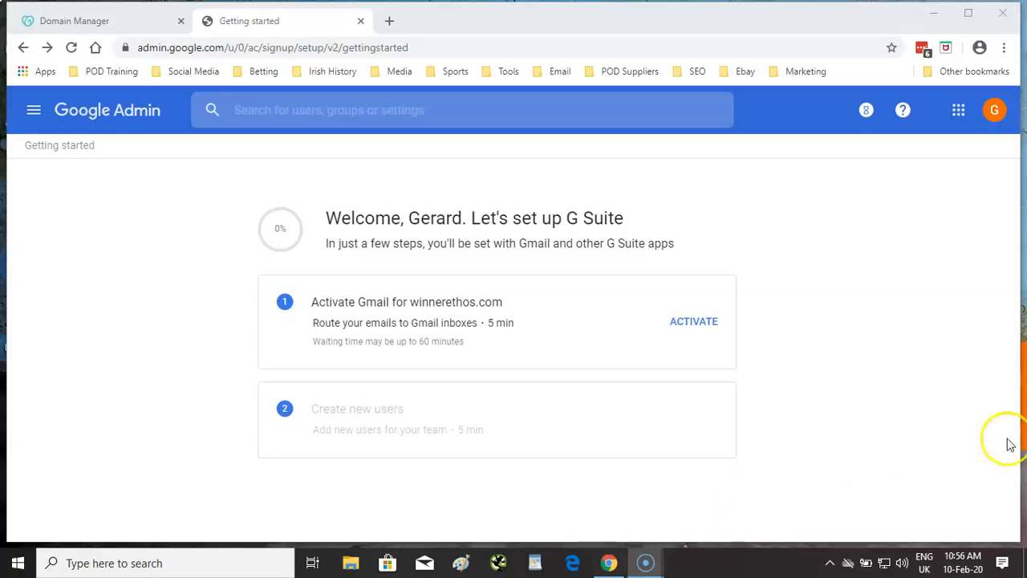
# - Activate Gmail by signing in to GoDaddy and authorizing Google to change winnerethos.com
pyautogui.click(691, 323)
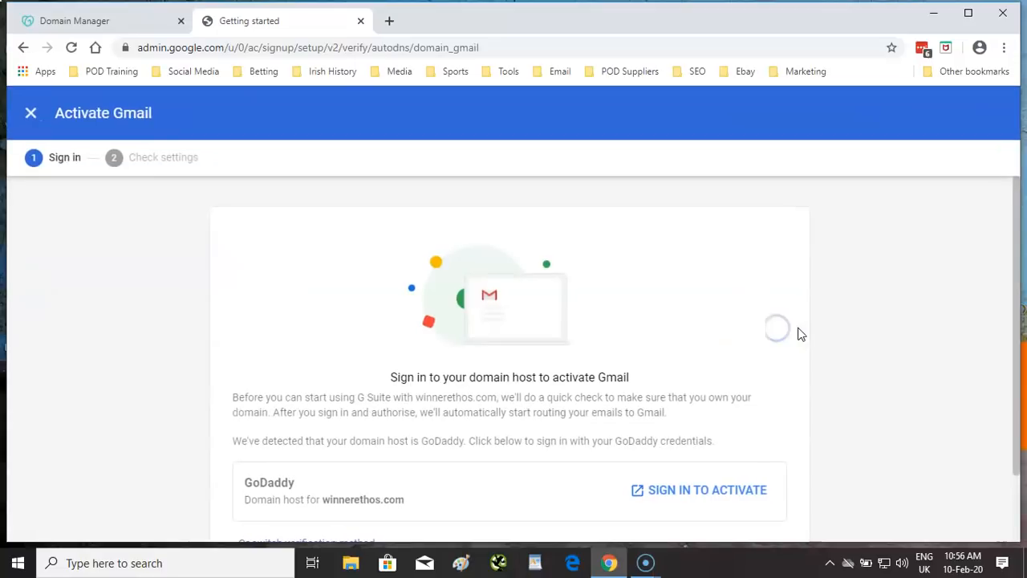
pyautogui.scroll(-1, 715, 333)
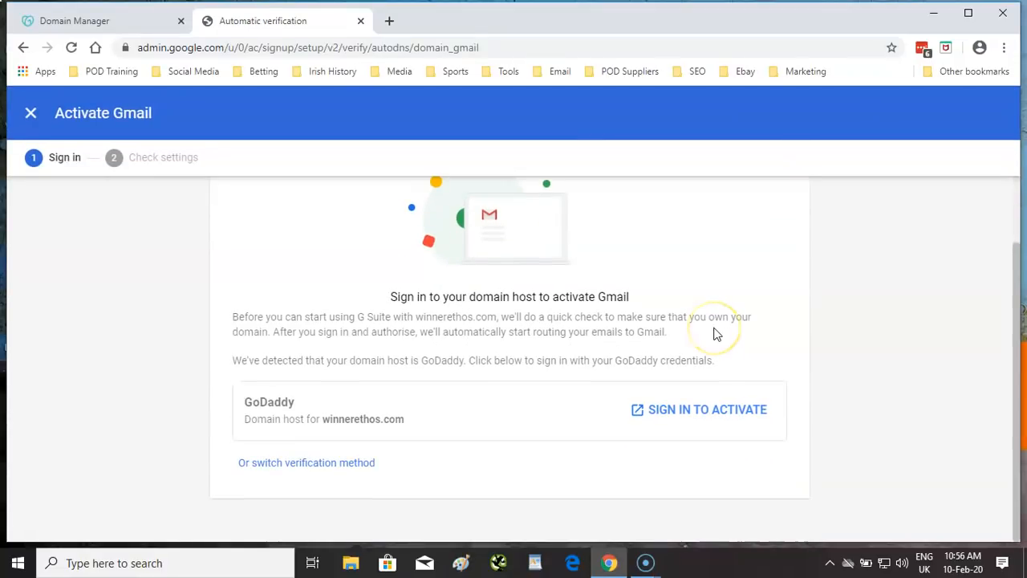
pyautogui.click(707, 409)
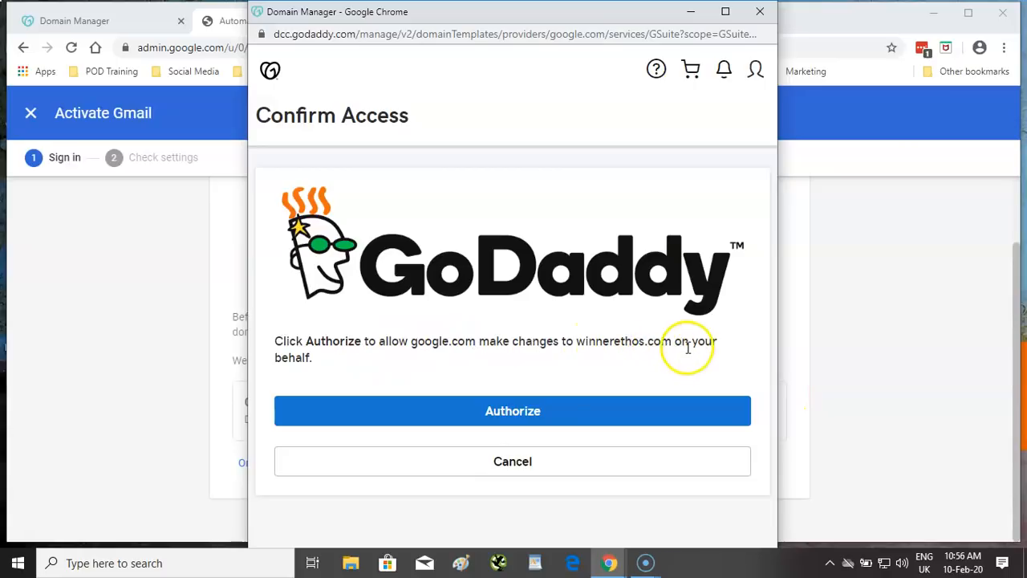
pyautogui.click(521, 416)
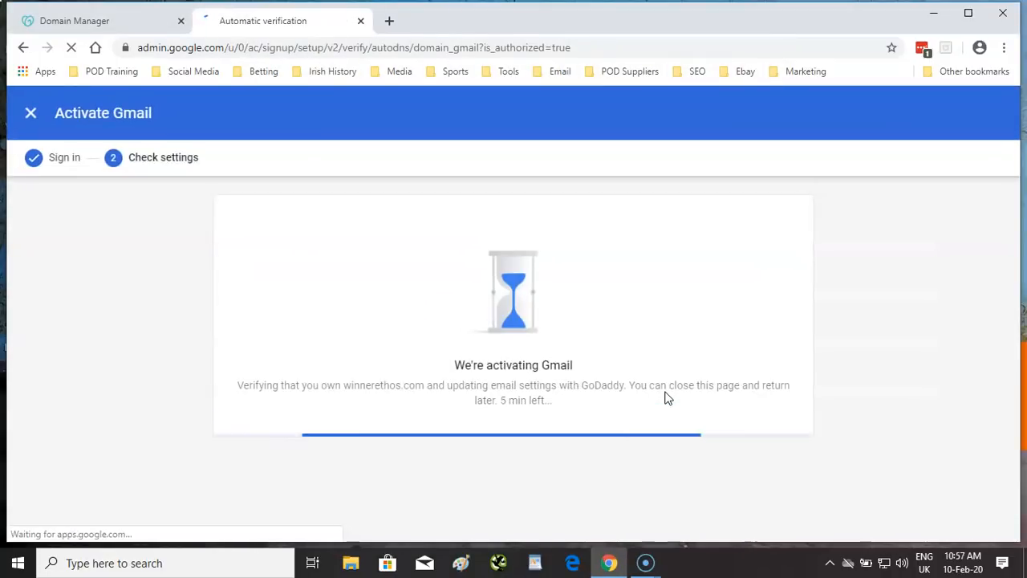
# - Wait for Gmail activation on winnerethos.com to finish, bringing setup to 67%
pyautogui.click(819, 384)
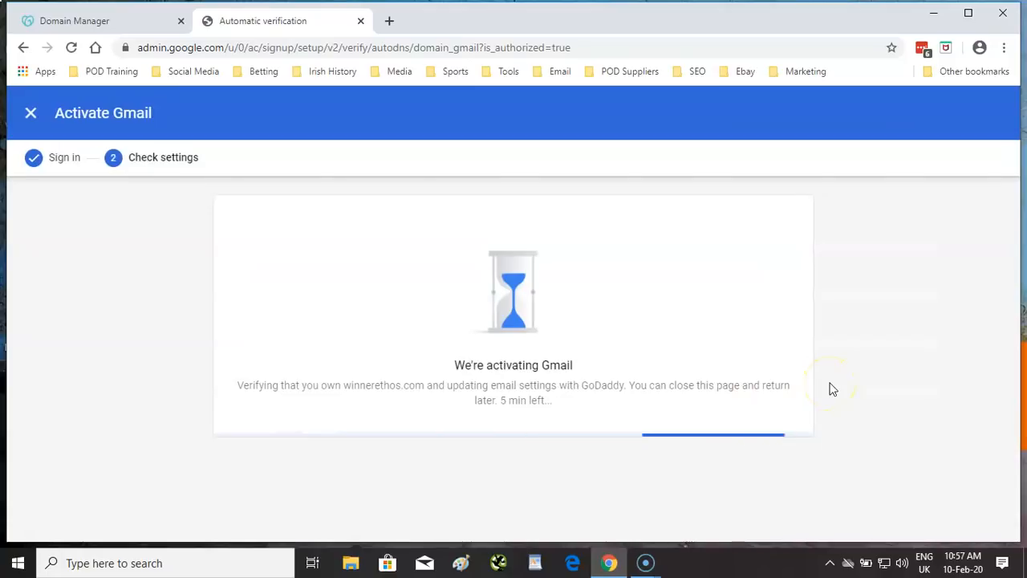
pyautogui.click(681, 371)
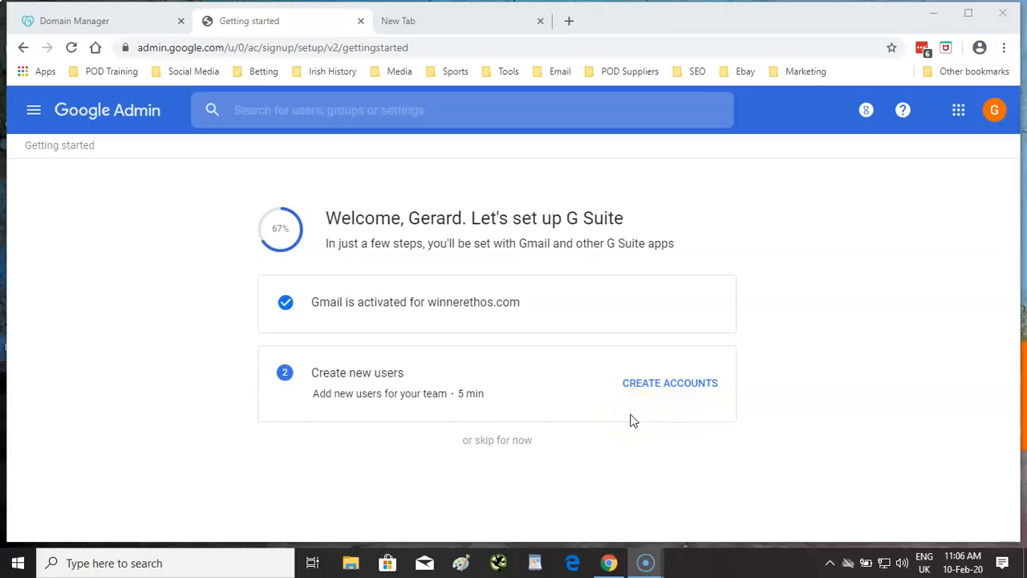
# - Skip creating new users for now on the Getting started page
pyautogui.click(497, 447)
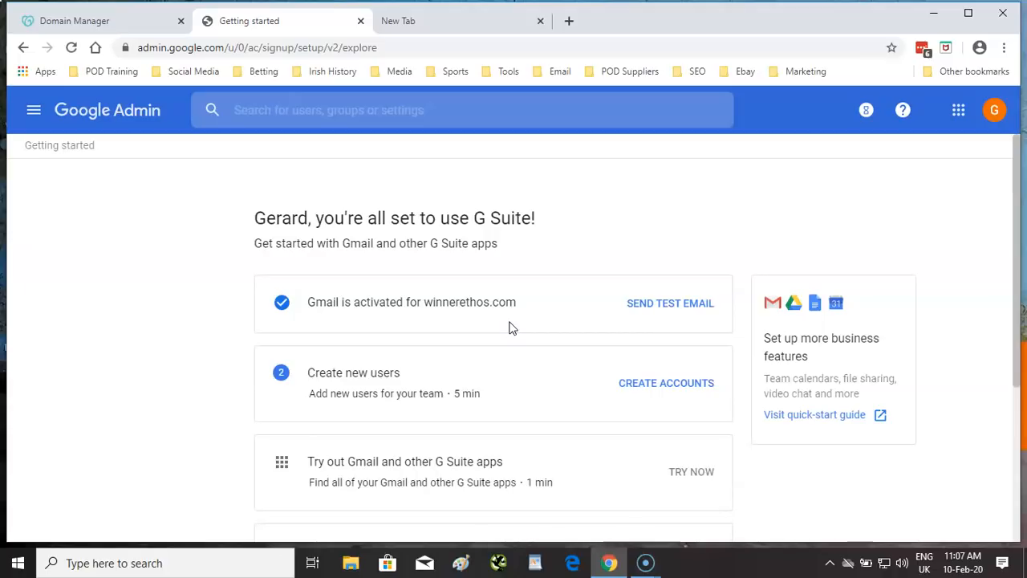
pyautogui.scroll(-2, 516, 336)
pyautogui.scroll(2, 548, 363)
# - Send a test email to the new mailbox and open its Gmail inbox
pyautogui.click(647, 318)
pyautogui.click(681, 310)
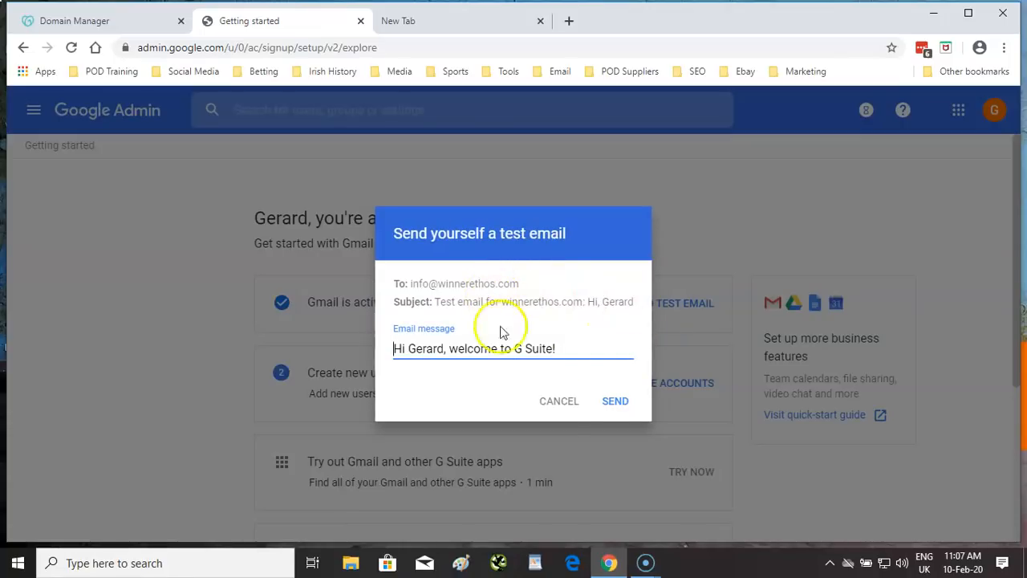
pyautogui.click(617, 401)
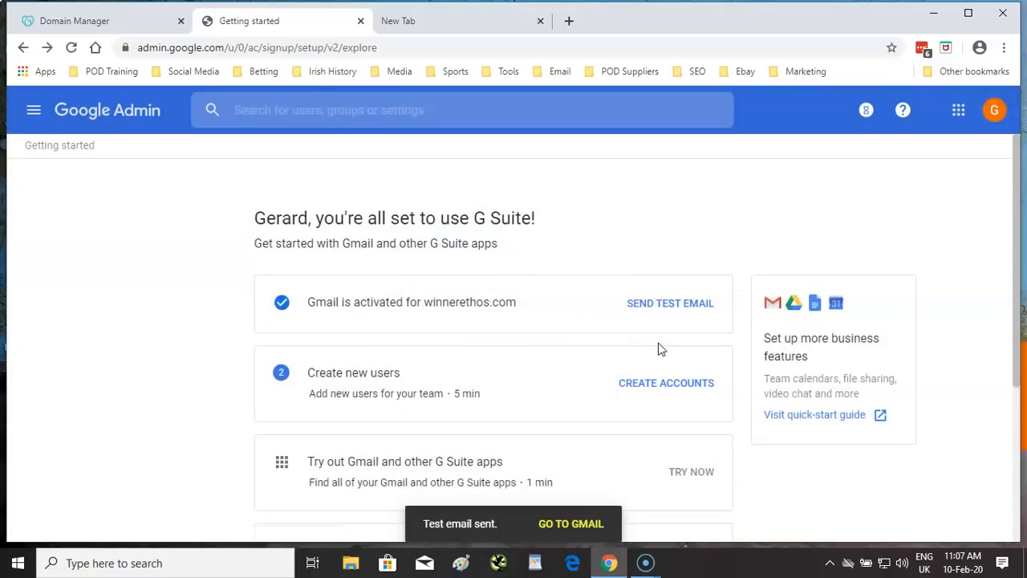
pyautogui.click(571, 527)
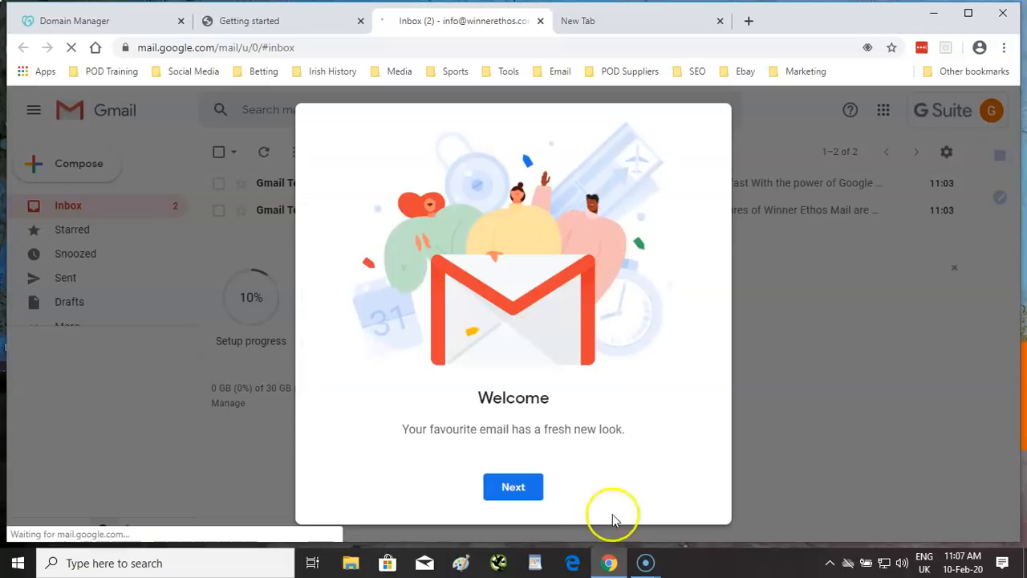
# - Finish the Gmail welcome dialog and mark both Gmail Team messages as read
pyautogui.click(533, 490)
pyautogui.click(530, 495)
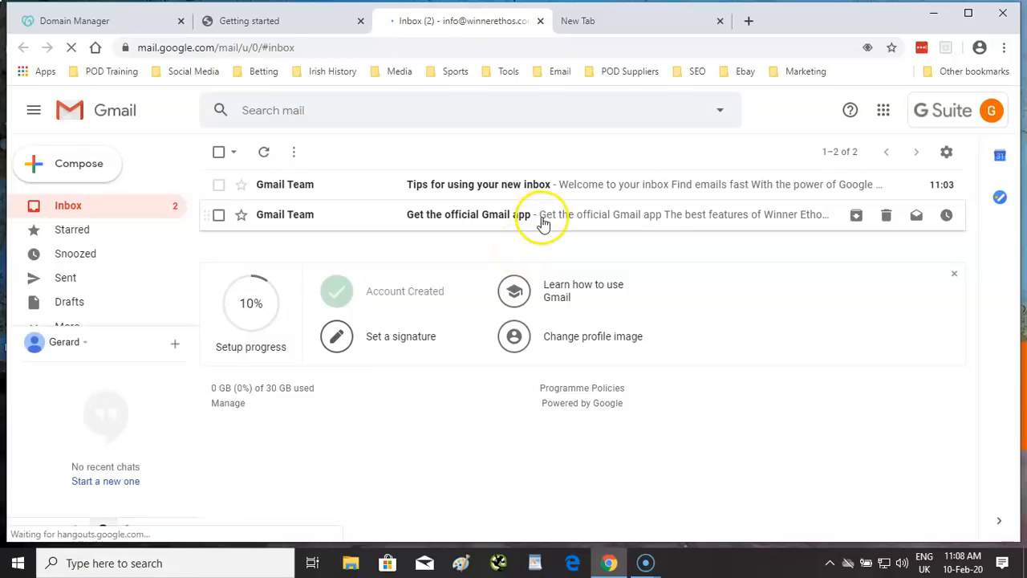
pyautogui.click(219, 152)
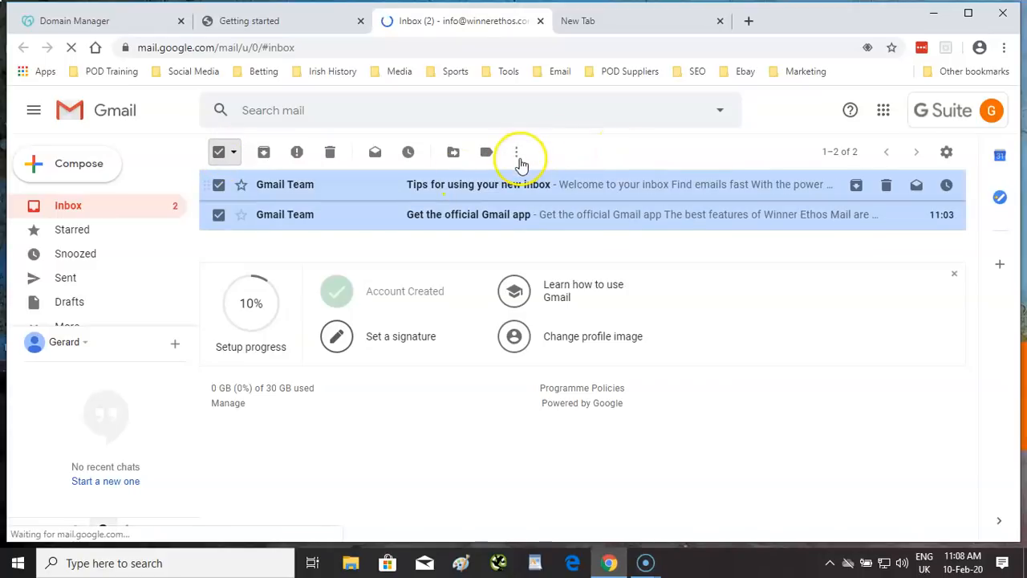
pyautogui.click(517, 153)
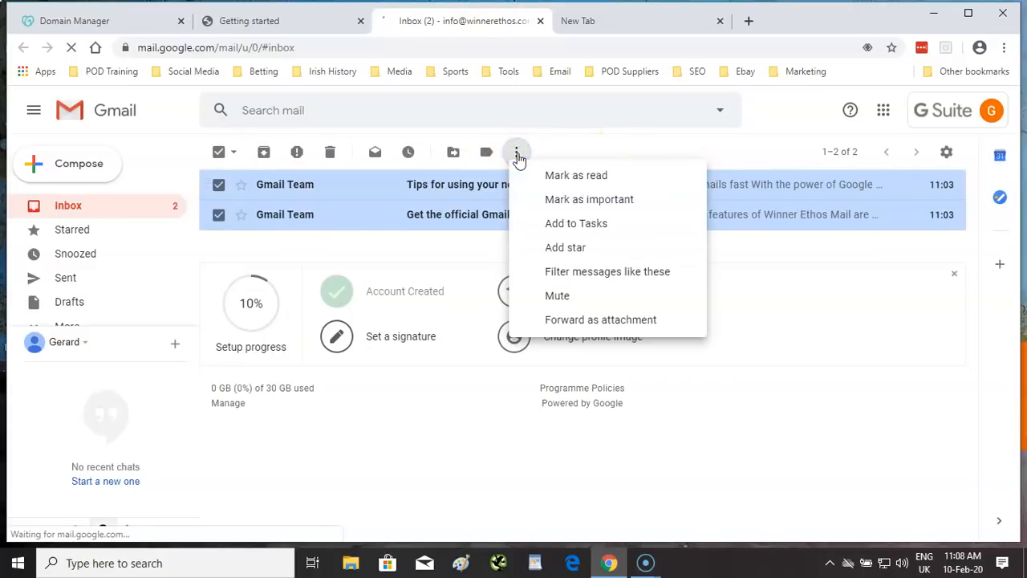
pyautogui.click(581, 175)
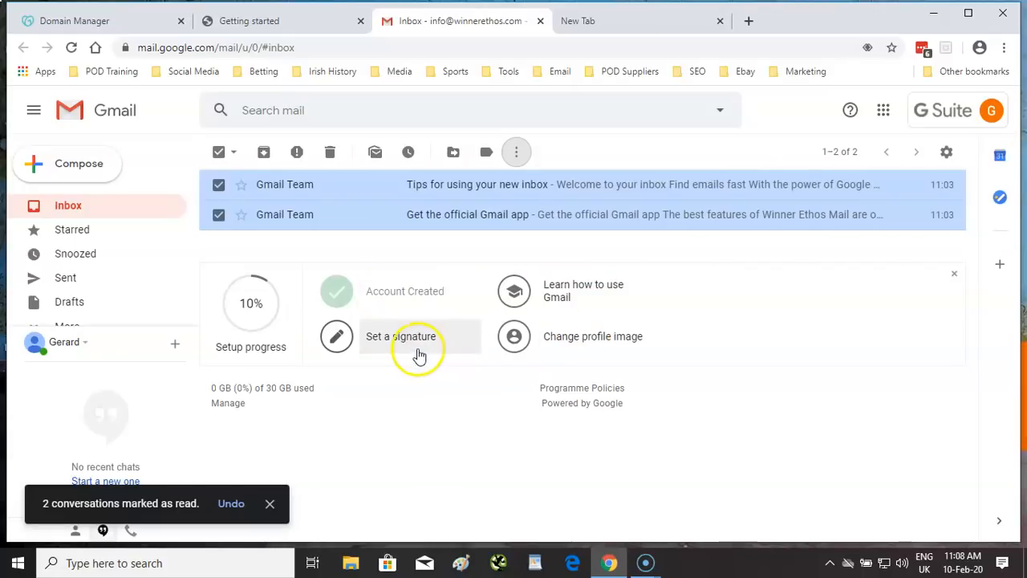
# - Refresh the inbox and browse the extra folders, All Mail and Spam
pyautogui.click(67, 215)
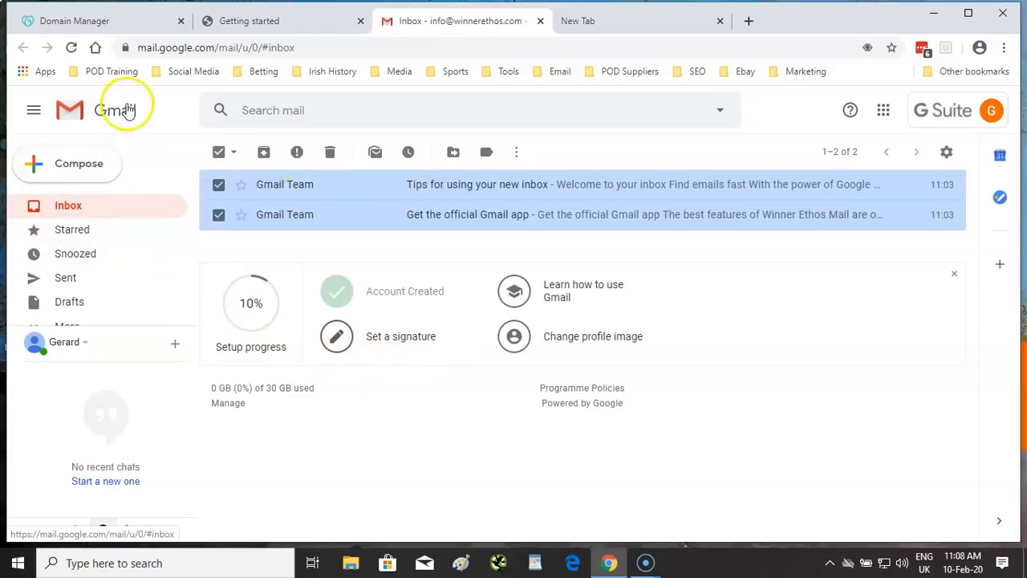
pyautogui.click(71, 48)
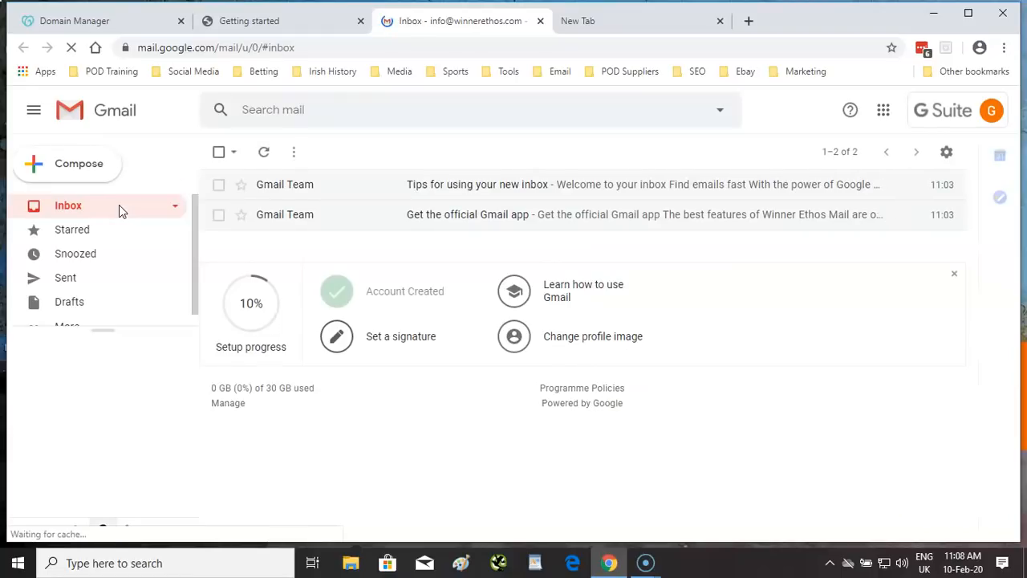
pyautogui.scroll(-1, 140, 281)
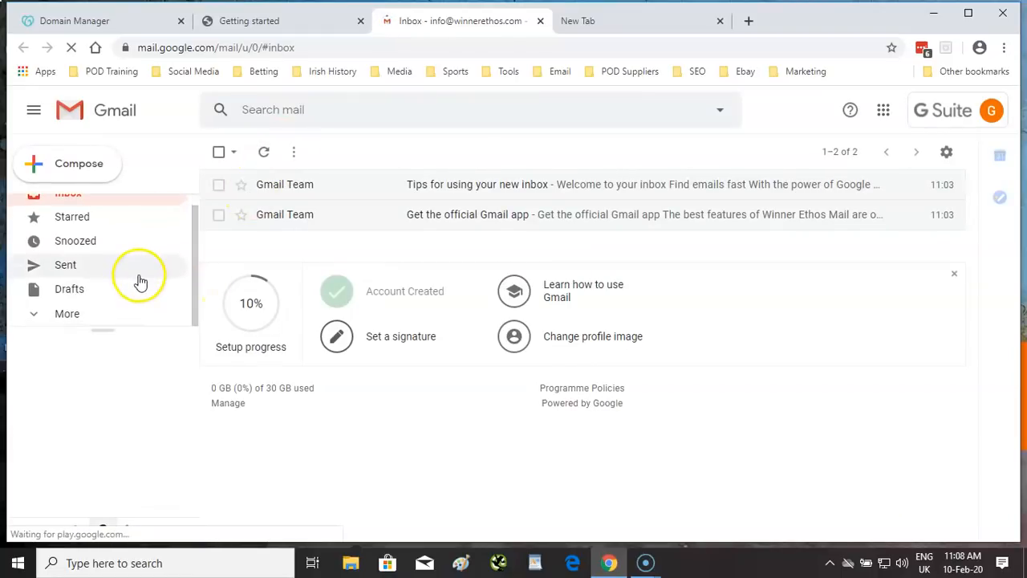
pyautogui.click(78, 314)
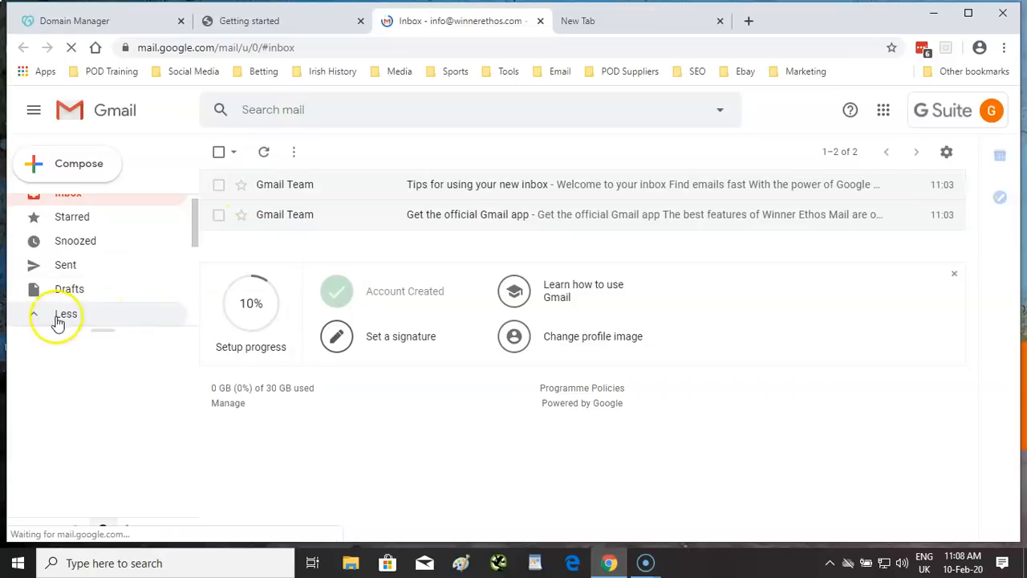
pyautogui.click(31, 315)
pyautogui.scroll(1, 104, 284)
pyautogui.scroll(-1, 104, 283)
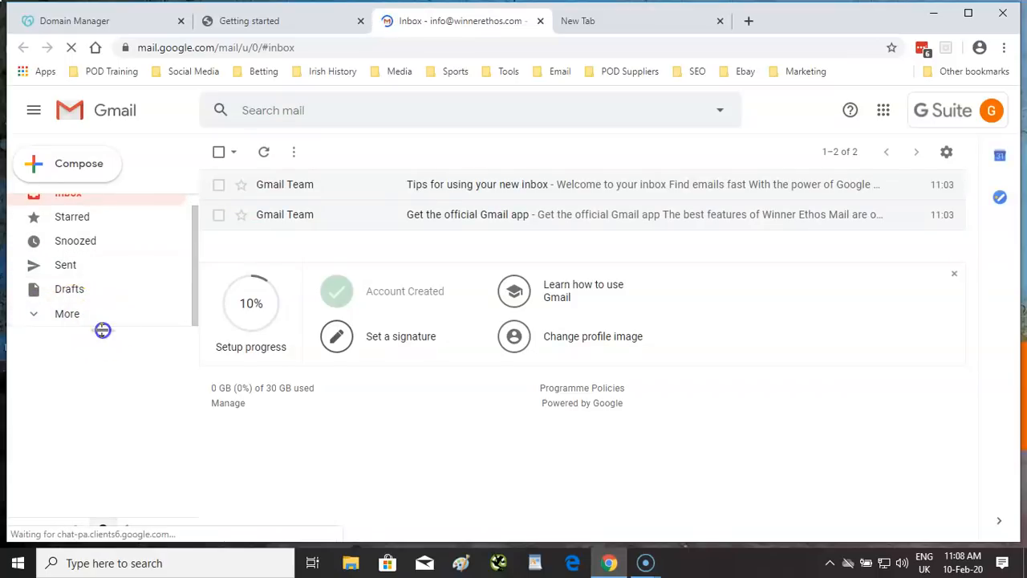
pyautogui.scroll(1, 96, 361)
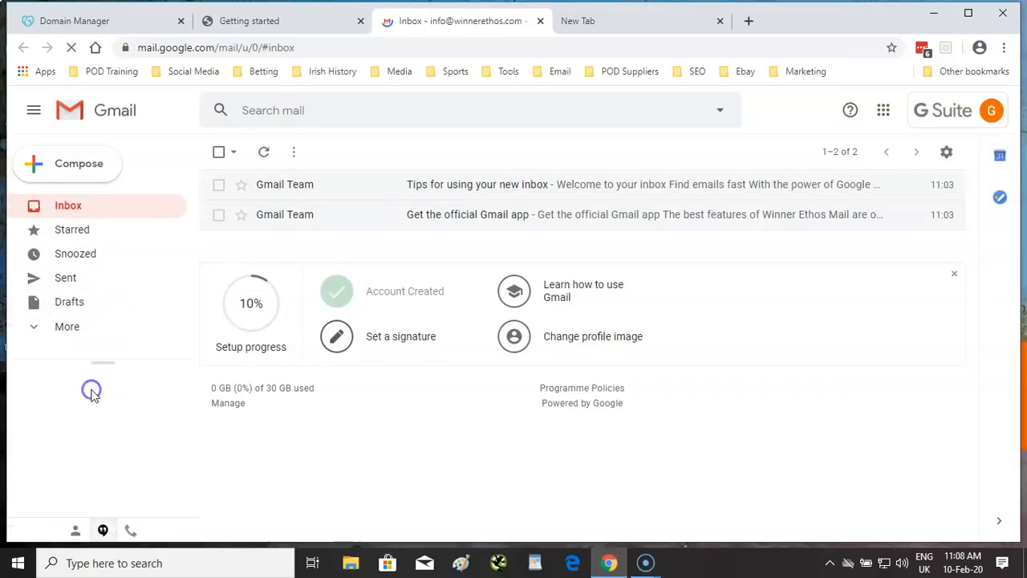
pyautogui.click(64, 329)
pyautogui.scroll(-2, 82, 340)
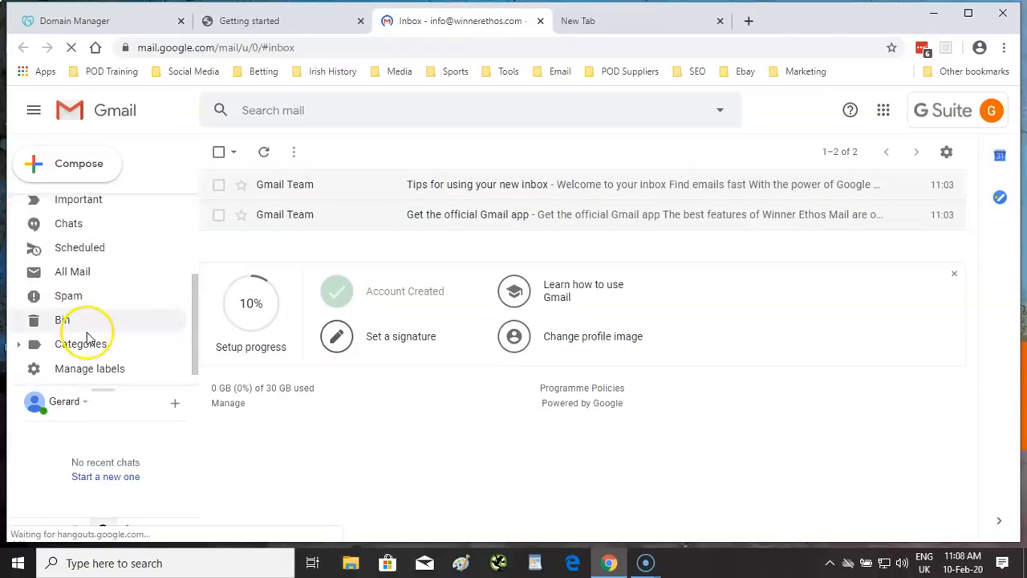
pyautogui.click(82, 274)
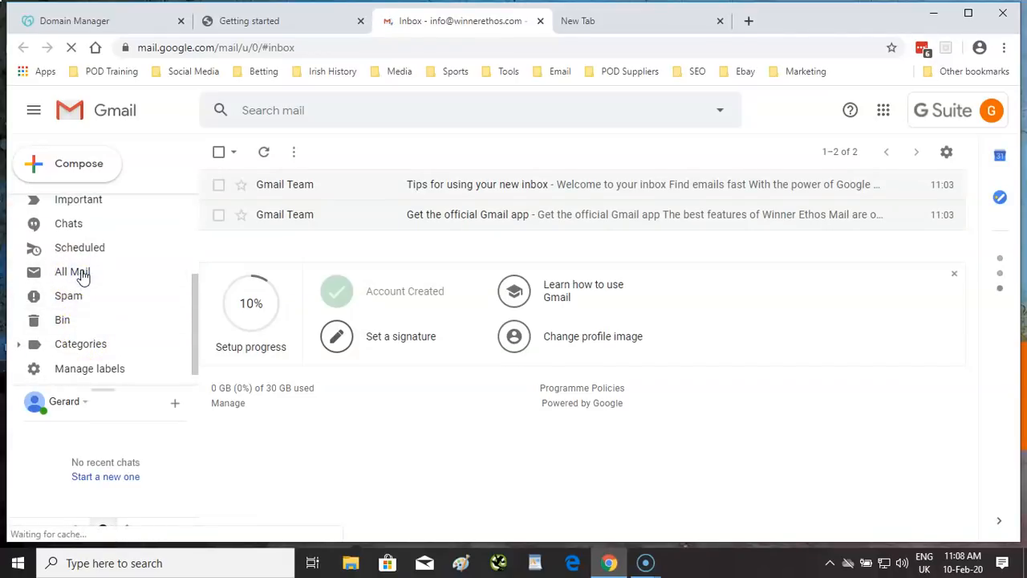
pyautogui.click(70, 293)
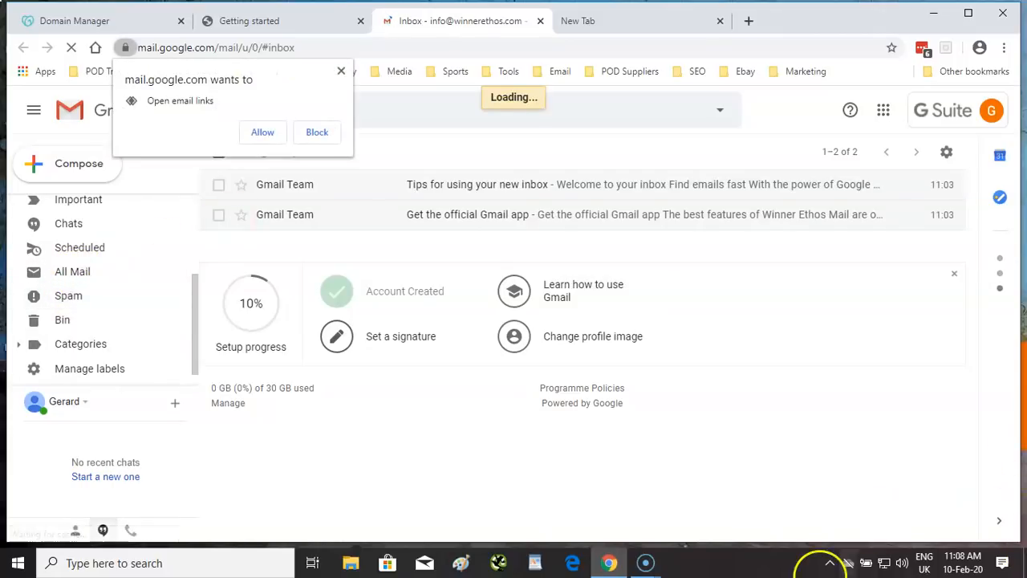
# - Allow Gmail to open email links, recheck Spam and All Mail, then return to Inbox
pyautogui.click(271, 137)
pyautogui.click(69, 295)
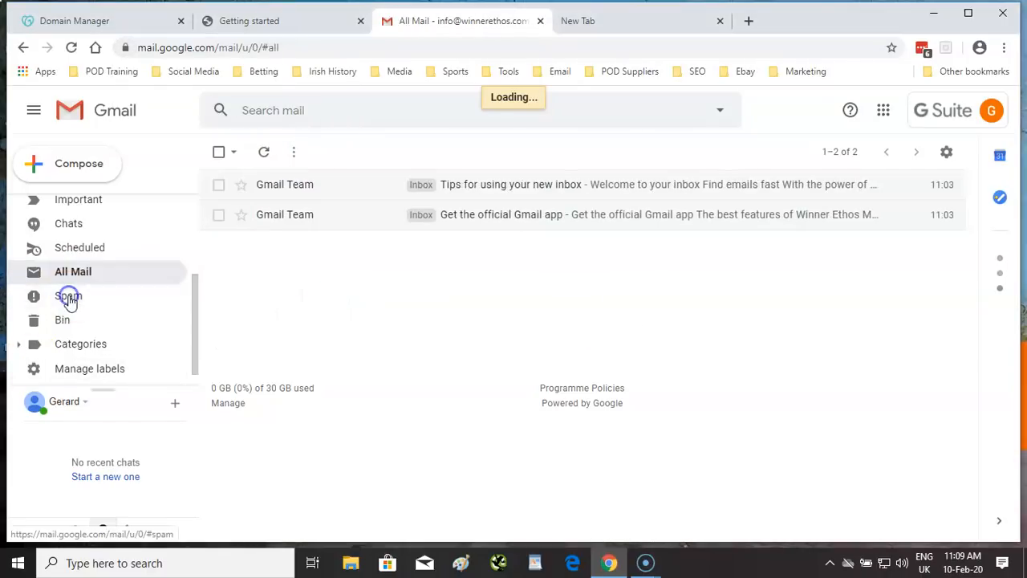
pyautogui.click(71, 272)
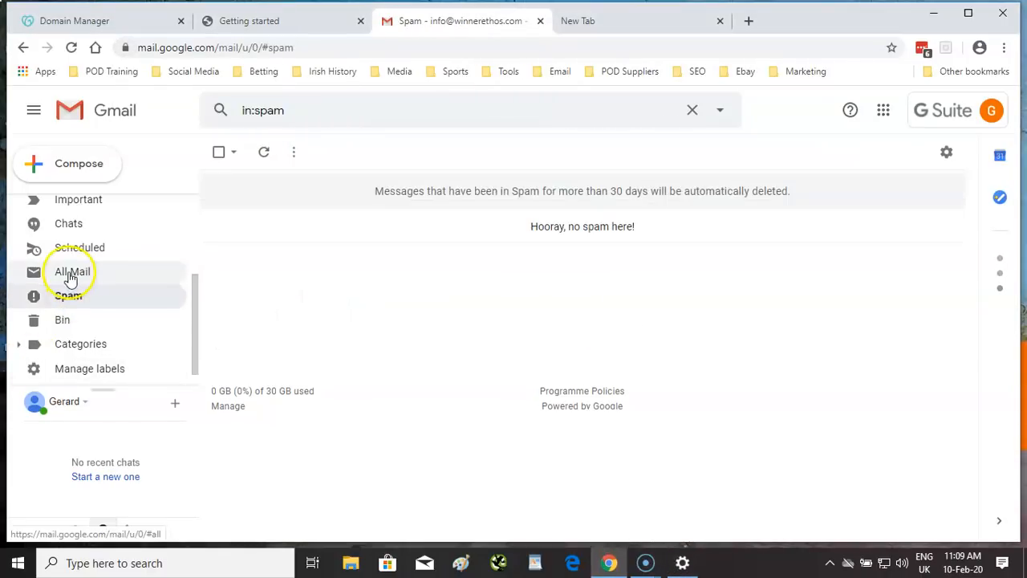
pyautogui.scroll(3, 113, 297)
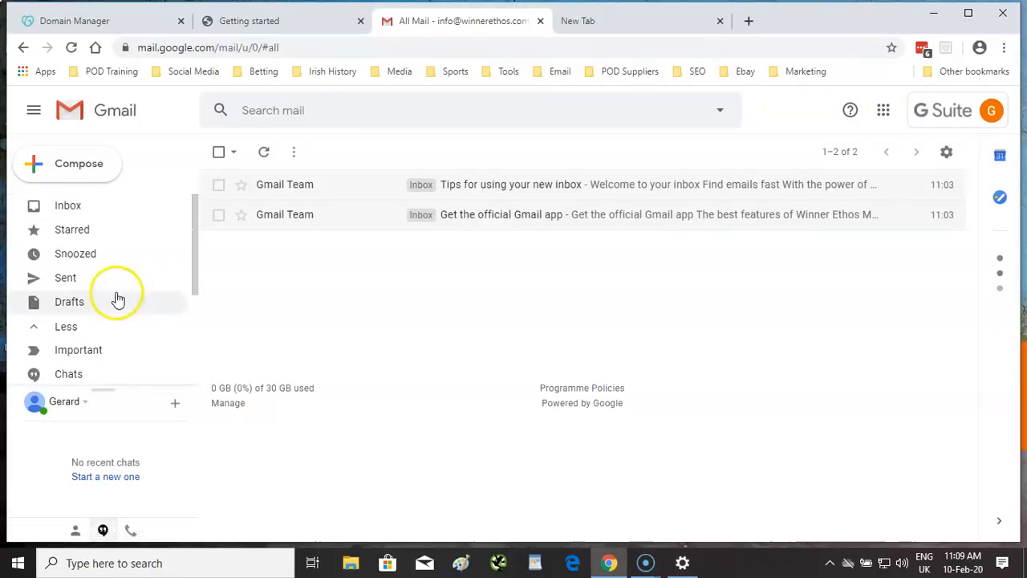
pyautogui.click(69, 204)
# - Return to the Google Admin Getting started page and review it
pyautogui.click(292, 34)
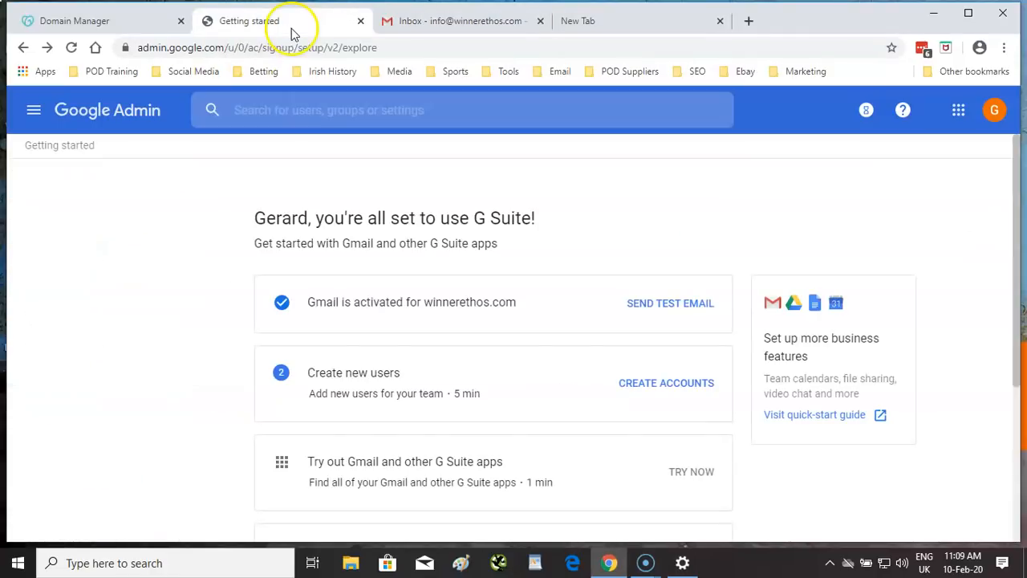
pyautogui.scroll(-2, 484, 313)
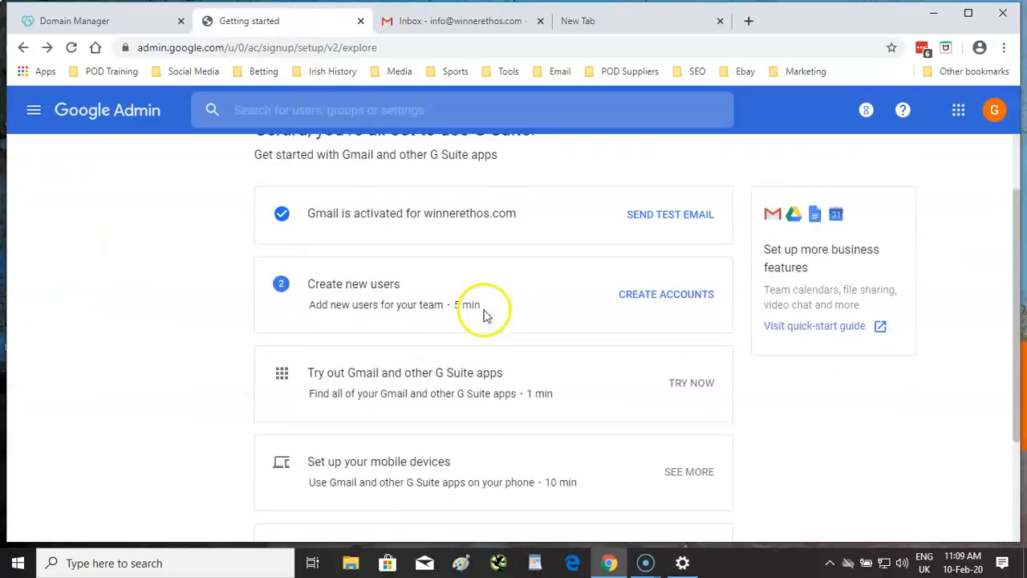
pyautogui.scroll(-1, 485, 311)
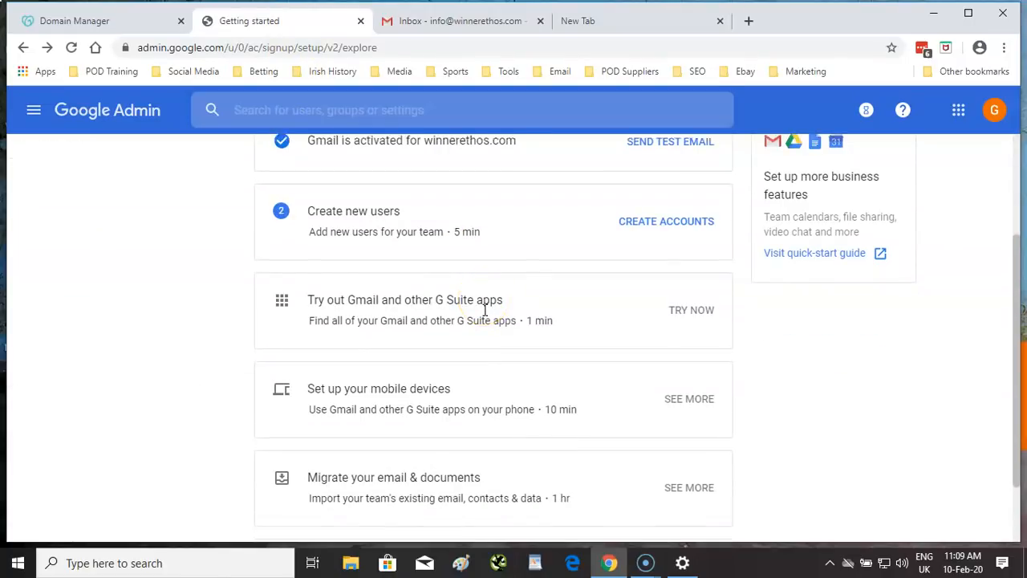
pyautogui.click(496, 318)
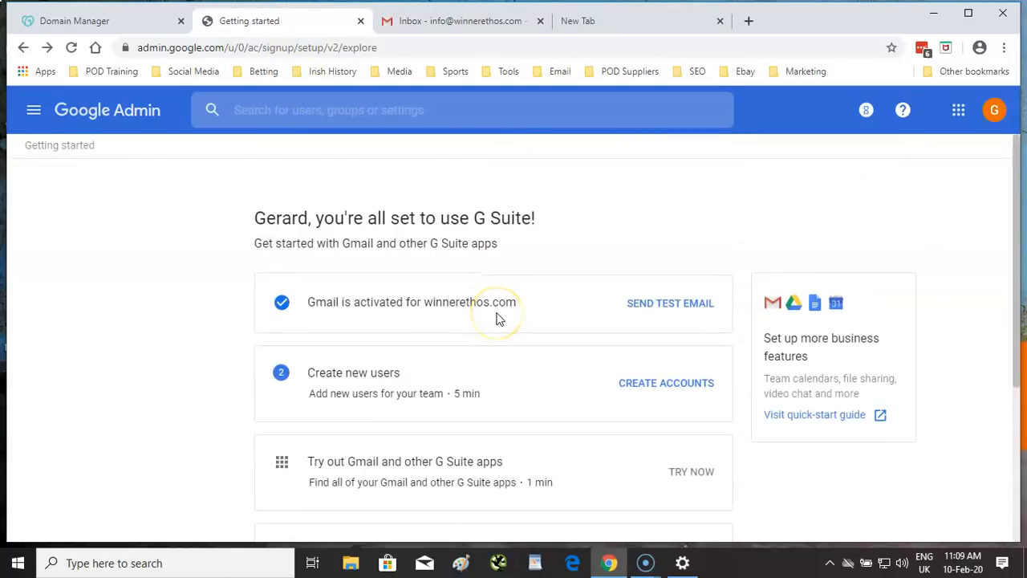
pyautogui.click(334, 319)
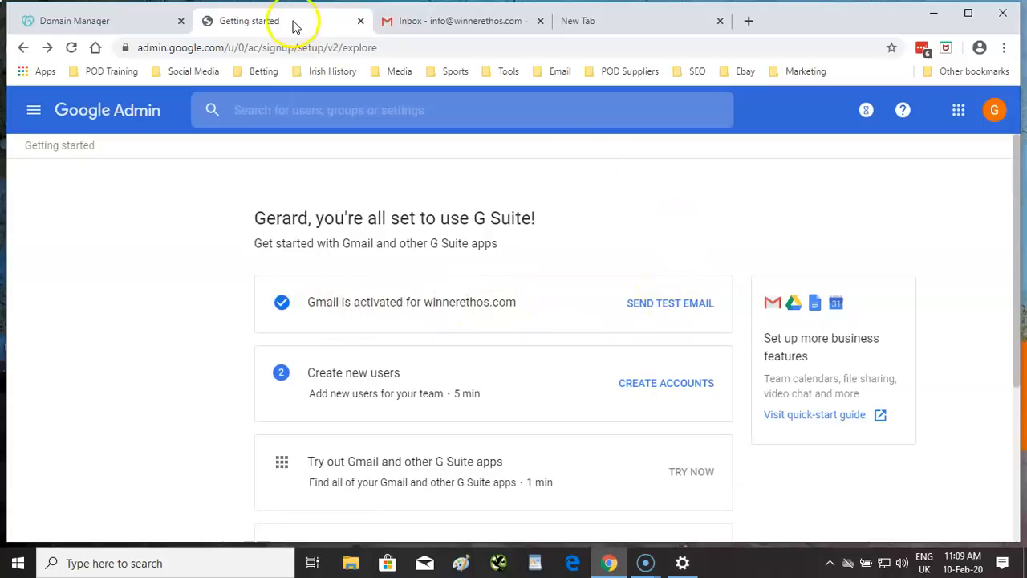
# - Check the Gmail inbox for new mail, then go to the Google Admin home page
pyautogui.click(407, 21)
pyautogui.click(94, 205)
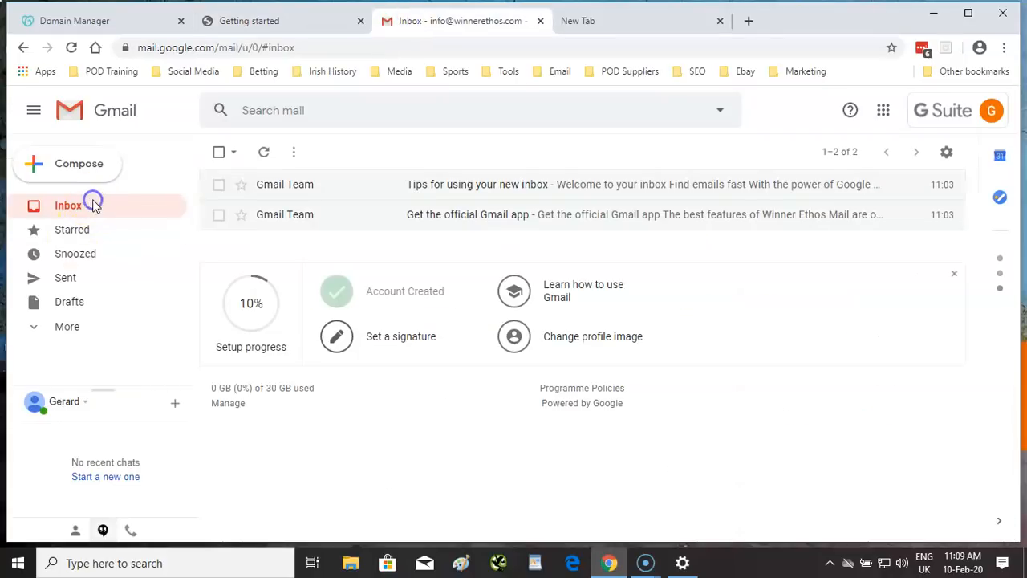
pyautogui.click(274, 24)
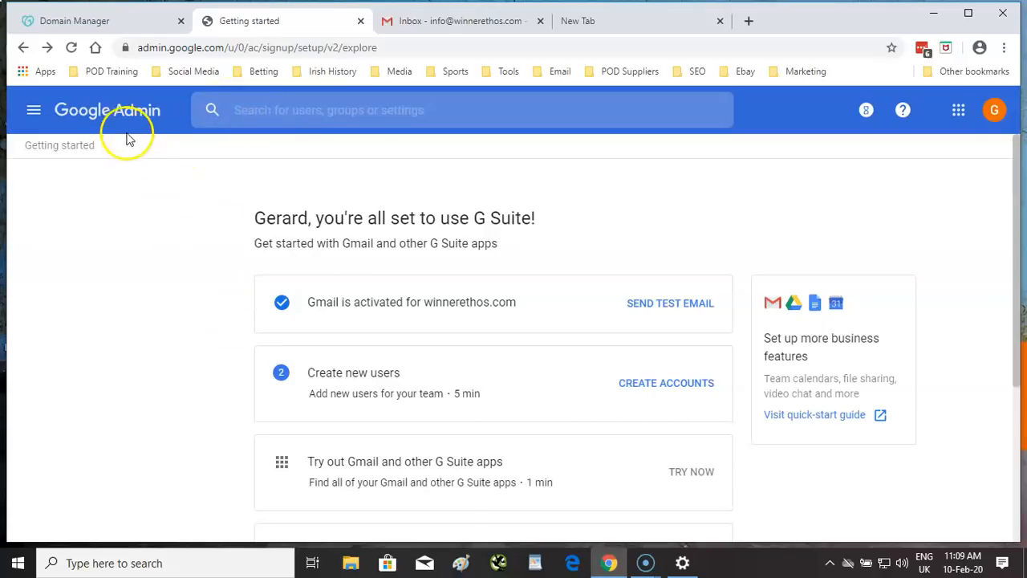
pyautogui.click(101, 117)
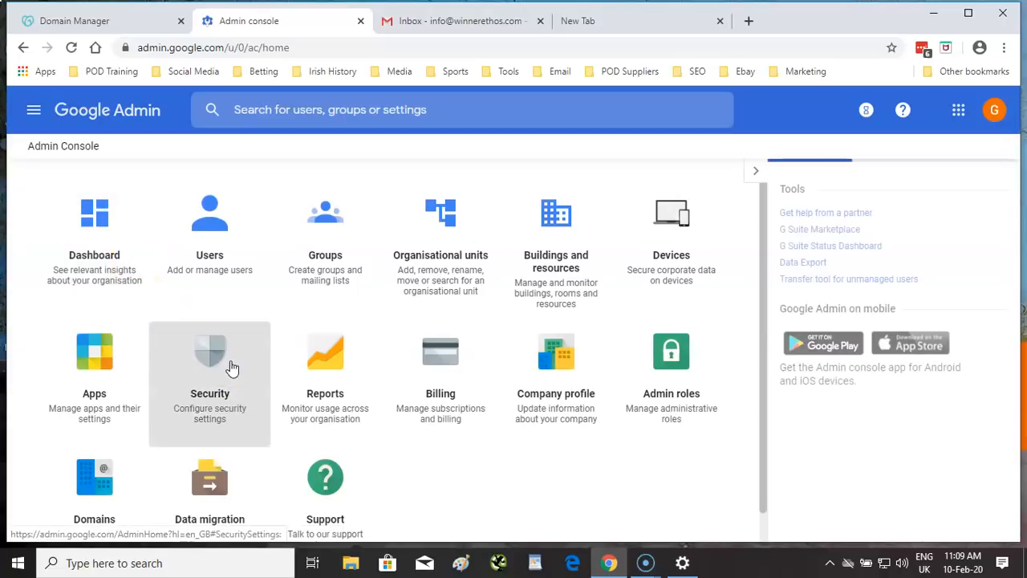
# - Switch to GoDaddy's DNS Management page for winnerethos.com
pyautogui.scroll(-1, 493, 449)
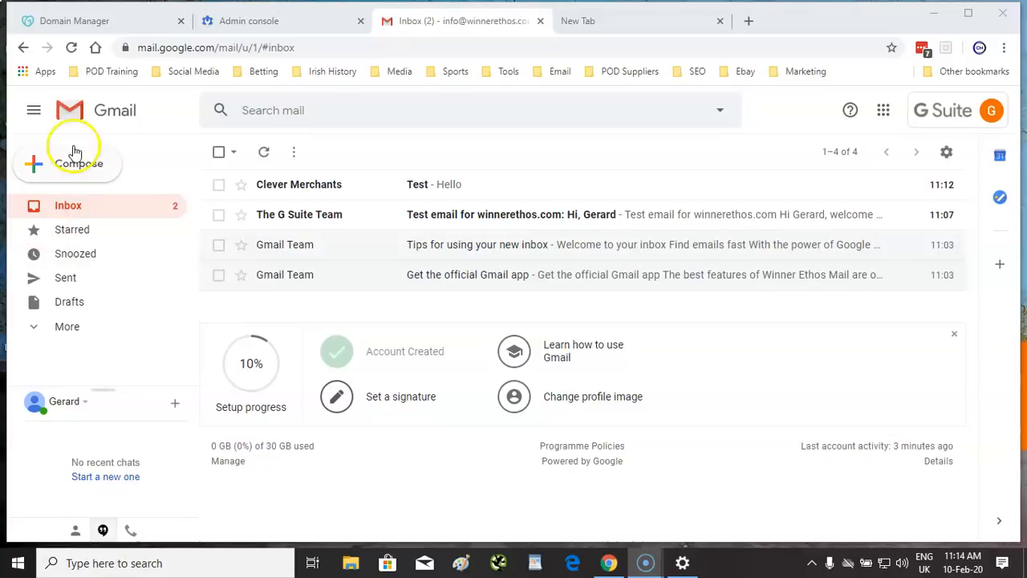
pyautogui.click(115, 20)
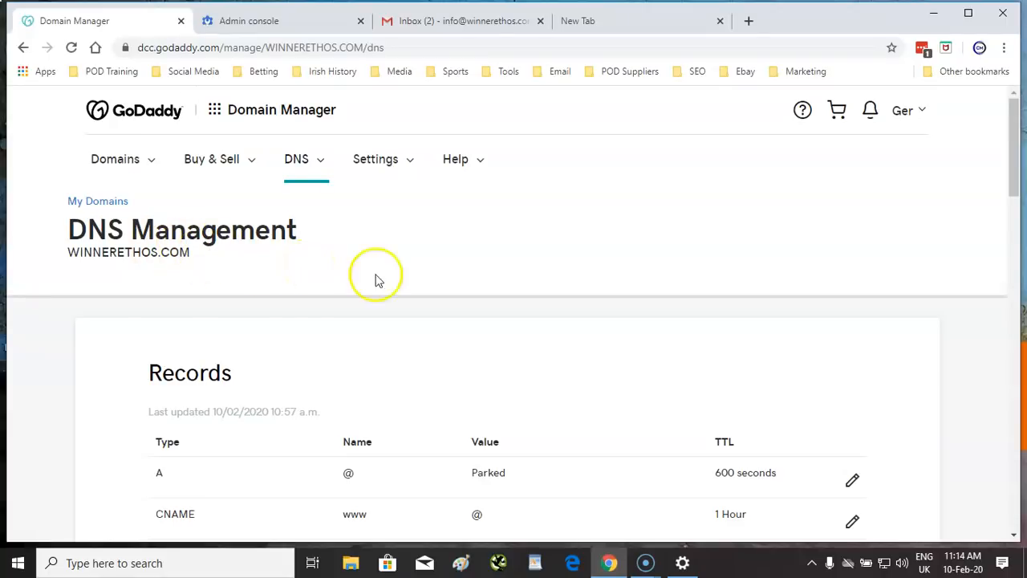
# - Review the Google MX records and _spf.google.com TXT record, then return to the Gmail inbox
pyautogui.scroll(-3, 415, 288)
pyautogui.scroll(-2, 415, 287)
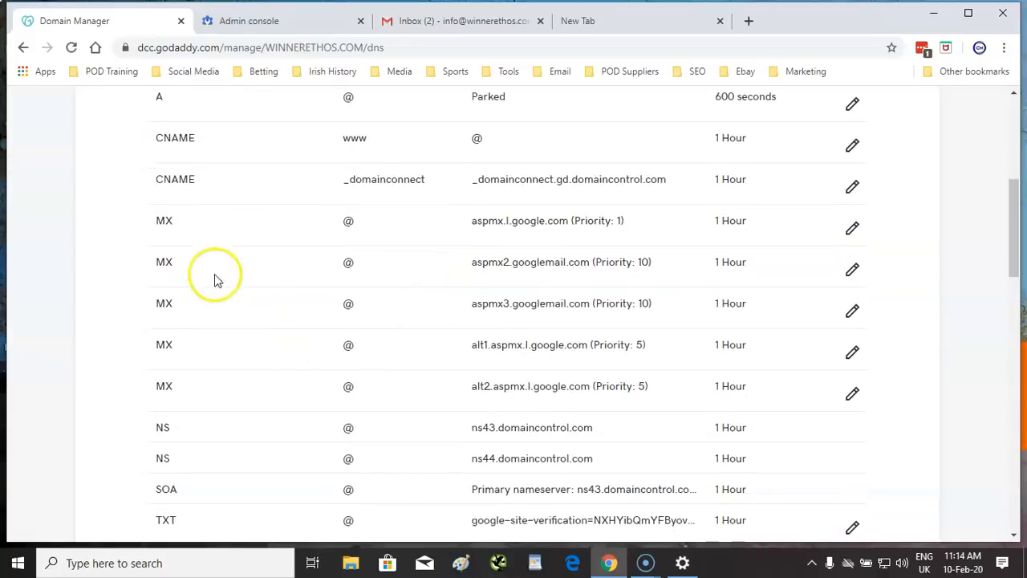
pyautogui.scroll(-3, 183, 325)
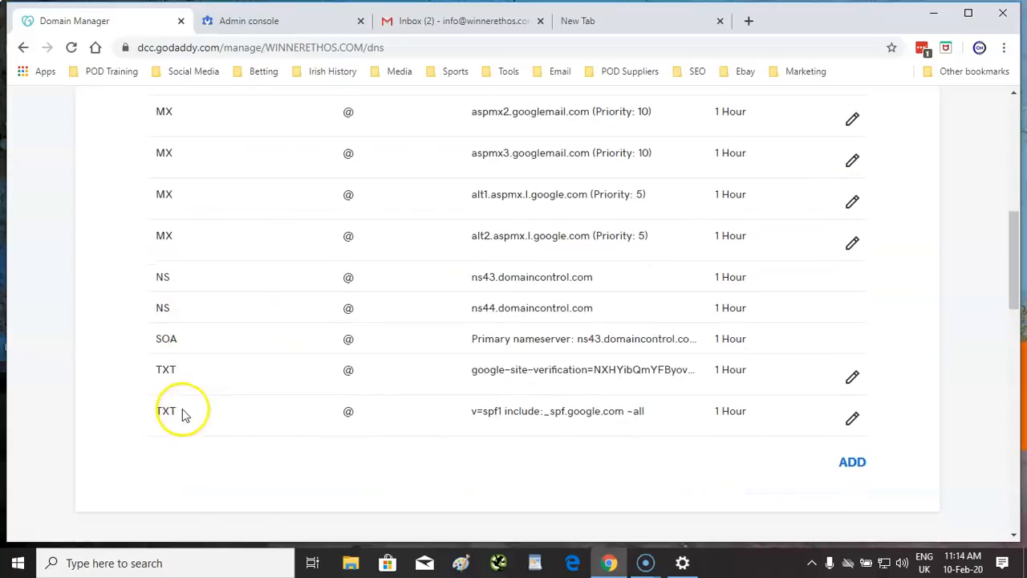
pyautogui.scroll(3, 285, 406)
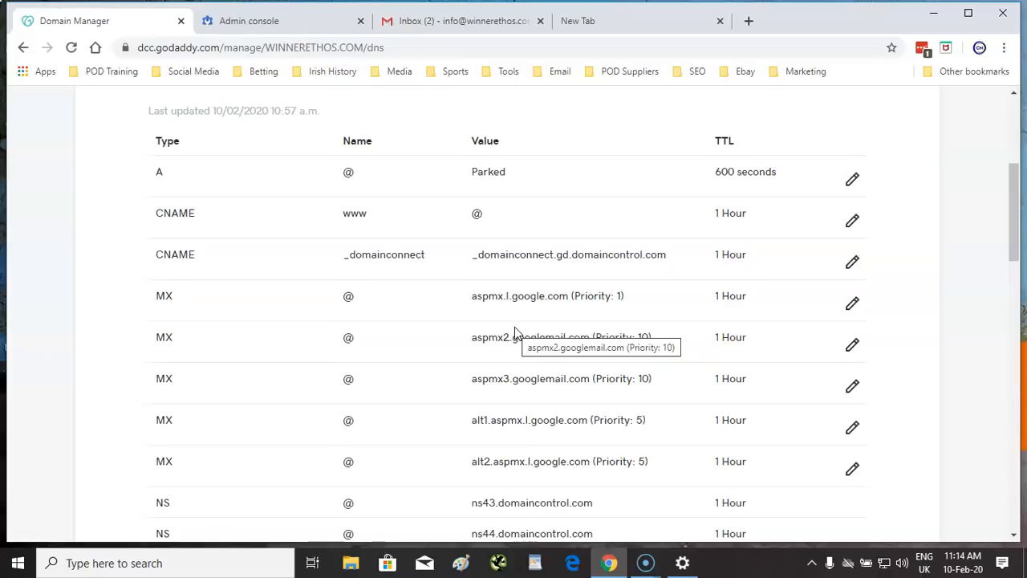
pyautogui.scroll(-4, 526, 353)
pyautogui.scroll(5, 507, 417)
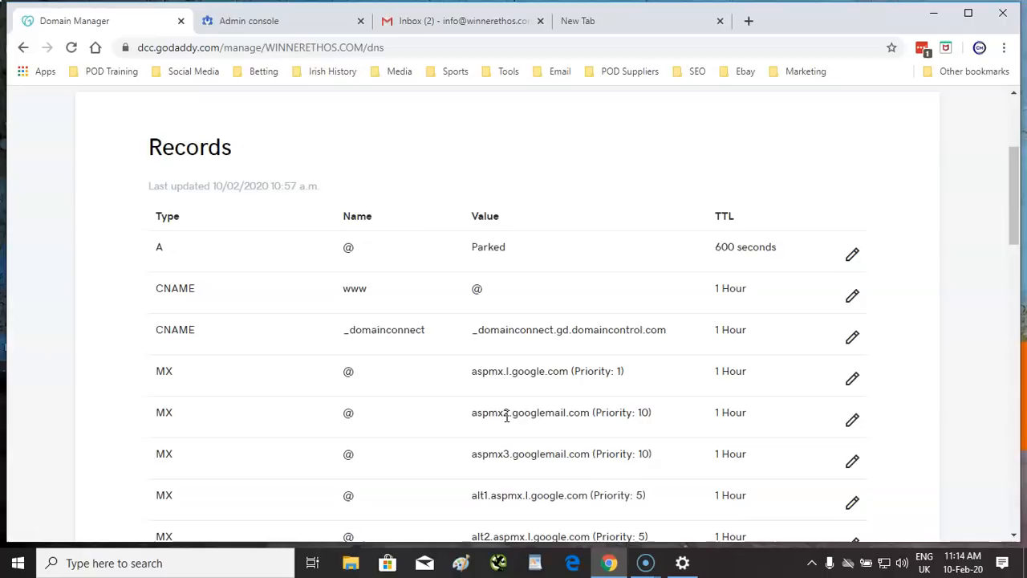
pyautogui.click(467, 24)
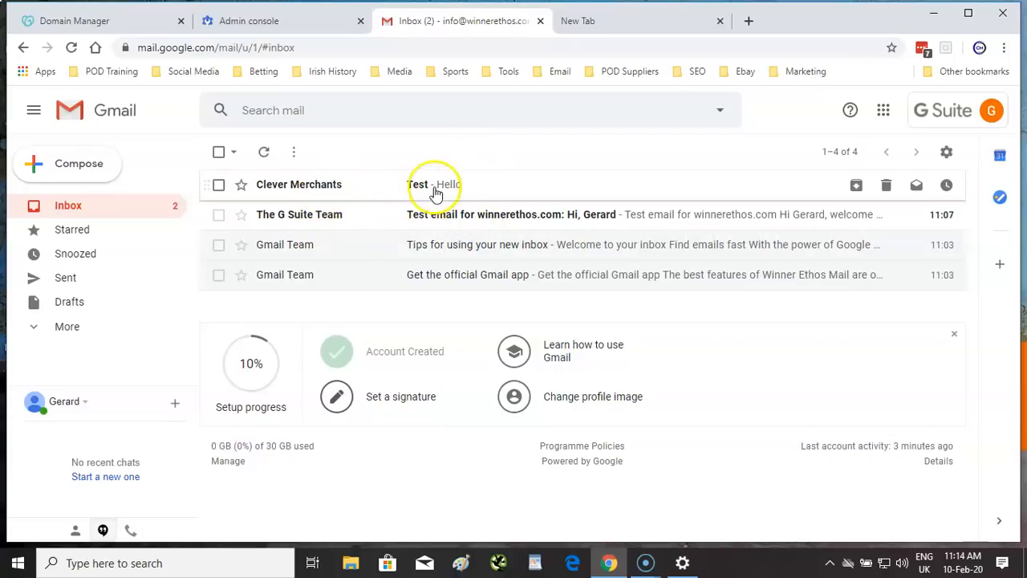
# - Read the G Suite Team welcome email and the Clever Merchants Test email, then begin Set a signature
pyautogui.click(445, 215)
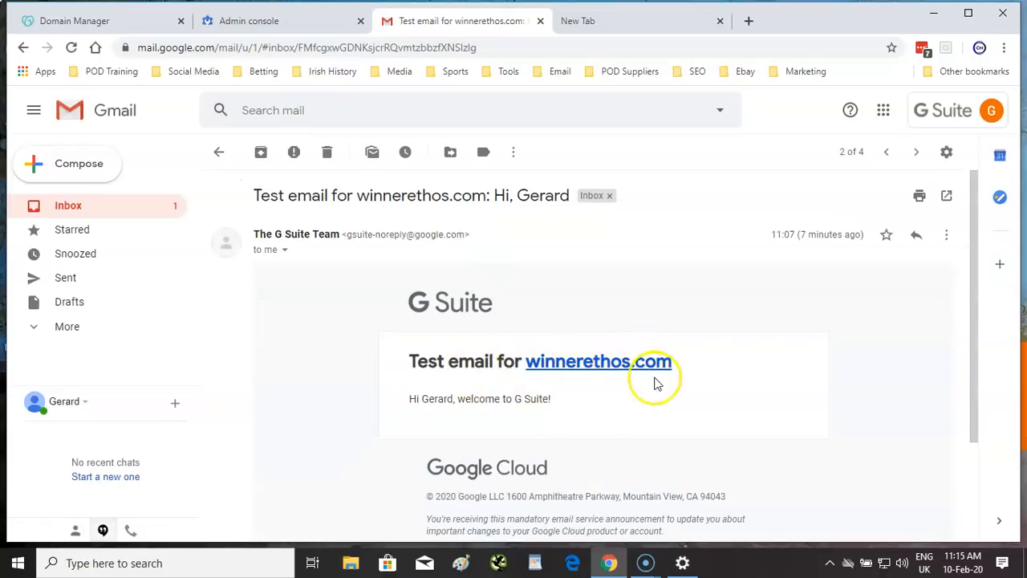
pyautogui.click(71, 215)
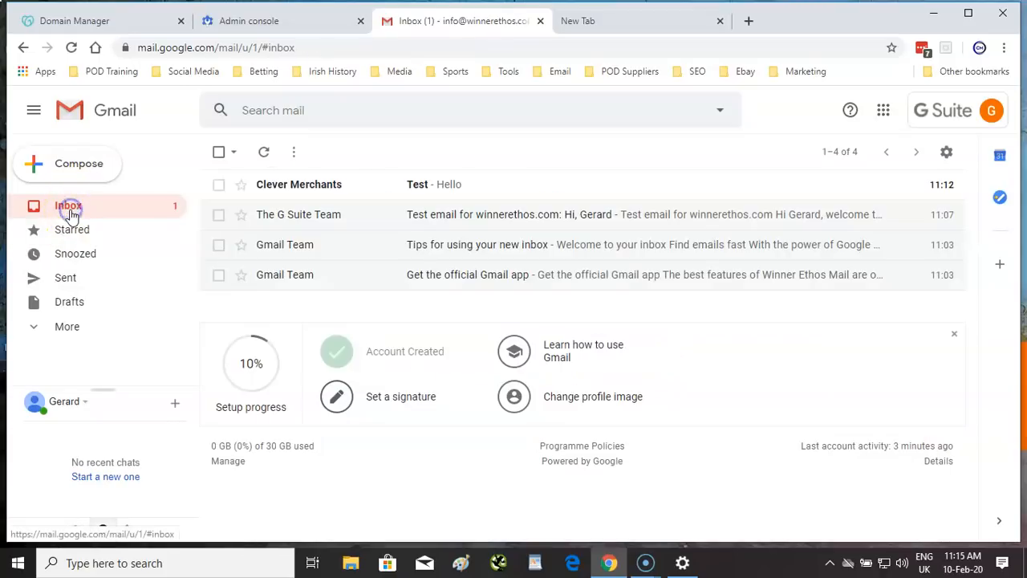
pyautogui.click(396, 190)
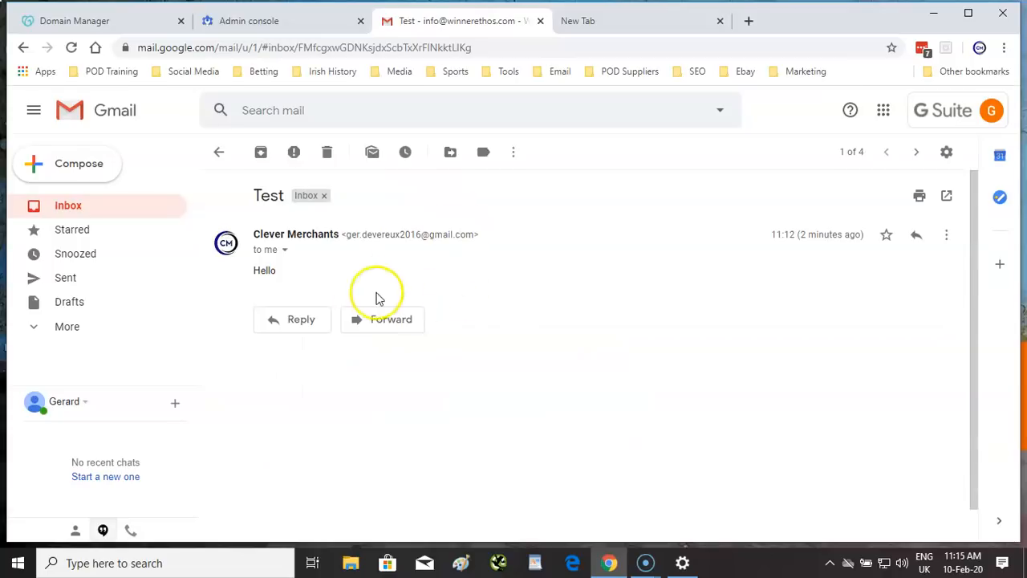
pyautogui.click(96, 211)
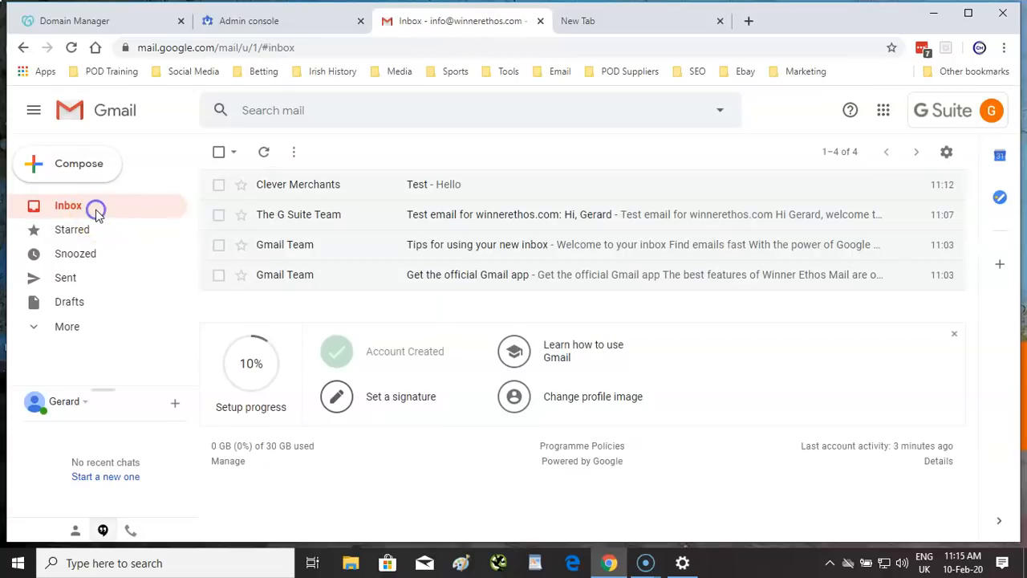
pyautogui.click(337, 401)
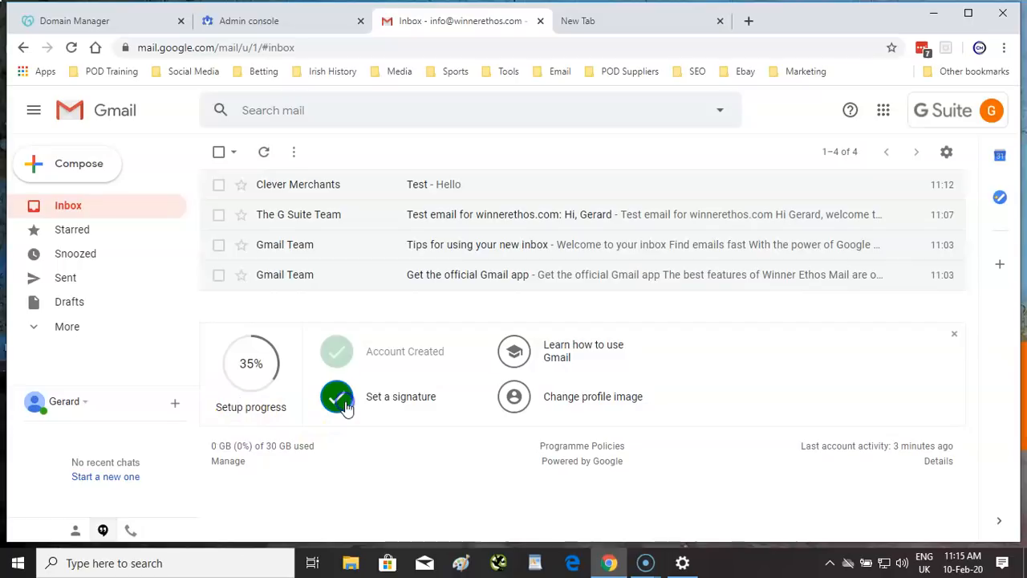
pyautogui.click(404, 405)
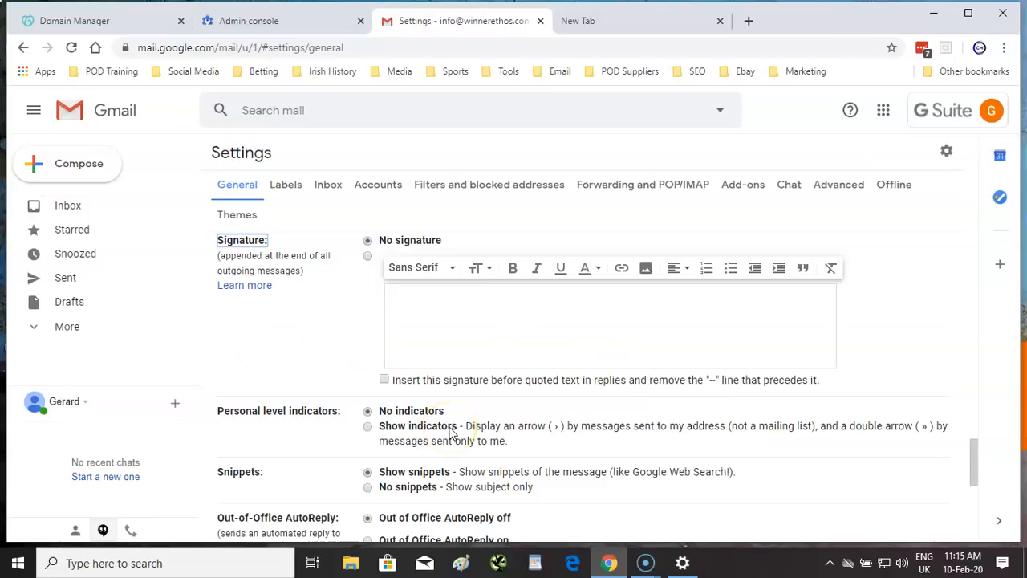
pyautogui.click(495, 319)
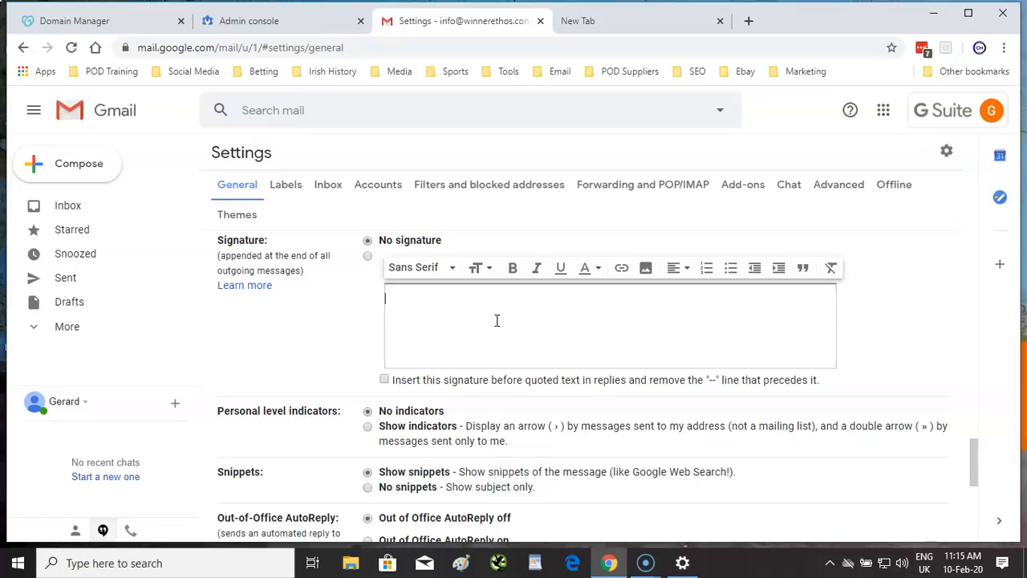
pyautogui.write('K')
pyautogui.write('iin')
pyautogui.write('gards')
pyautogui.write(',')
pyautogui.press('Return')
pyautogui.press('Return')
pyautogui.write('Ger Devereux')
pyautogui.press('Return')
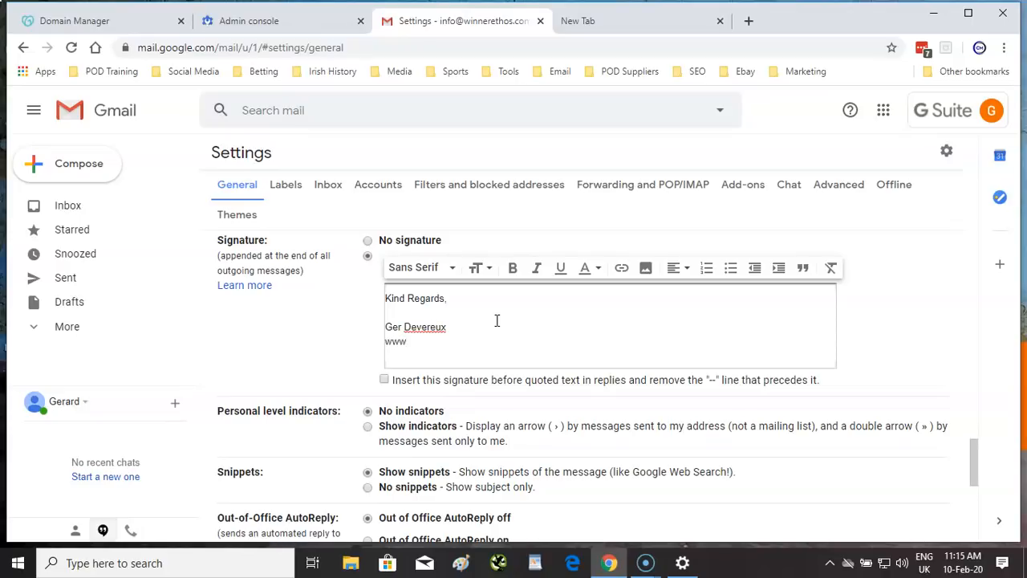
pyautogui.write('www.winnerethos.com')
pyautogui.scroll(-5, 561, 344)
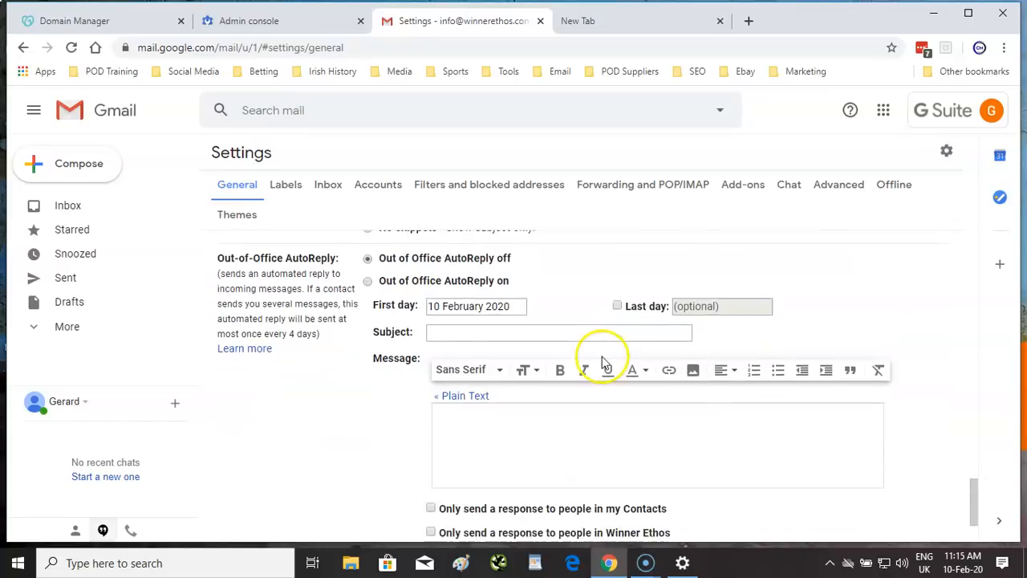
pyautogui.click(562, 463)
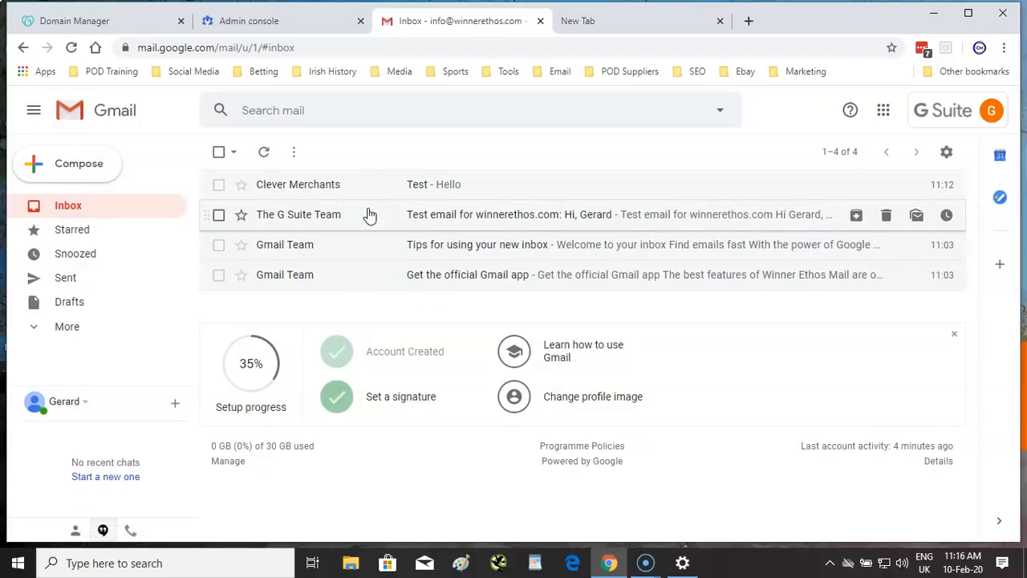
# - Start a new email to the customer's Gmail address with subject 'Order 123'
pyautogui.click(69, 163)
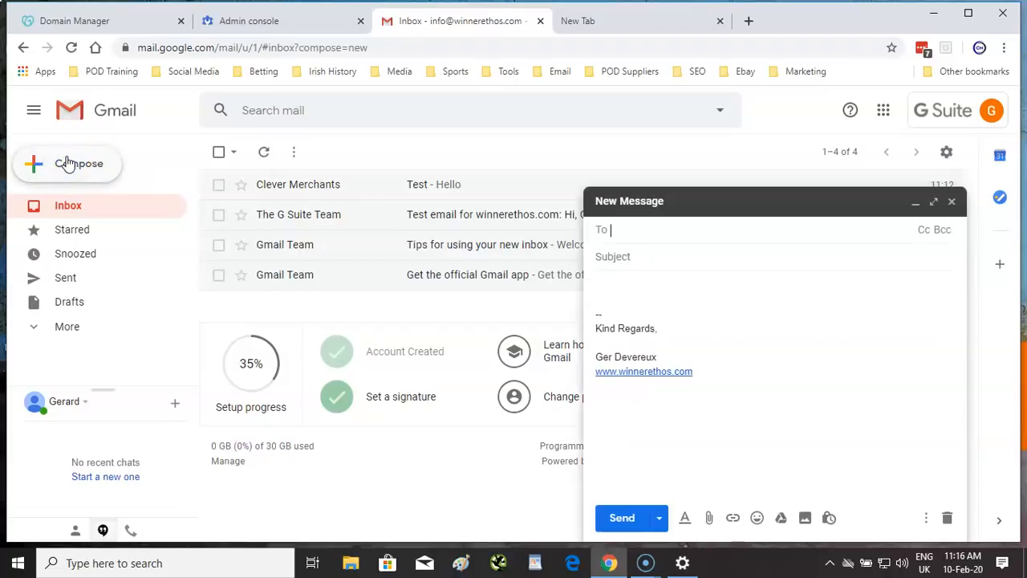
pyautogui.click(704, 251)
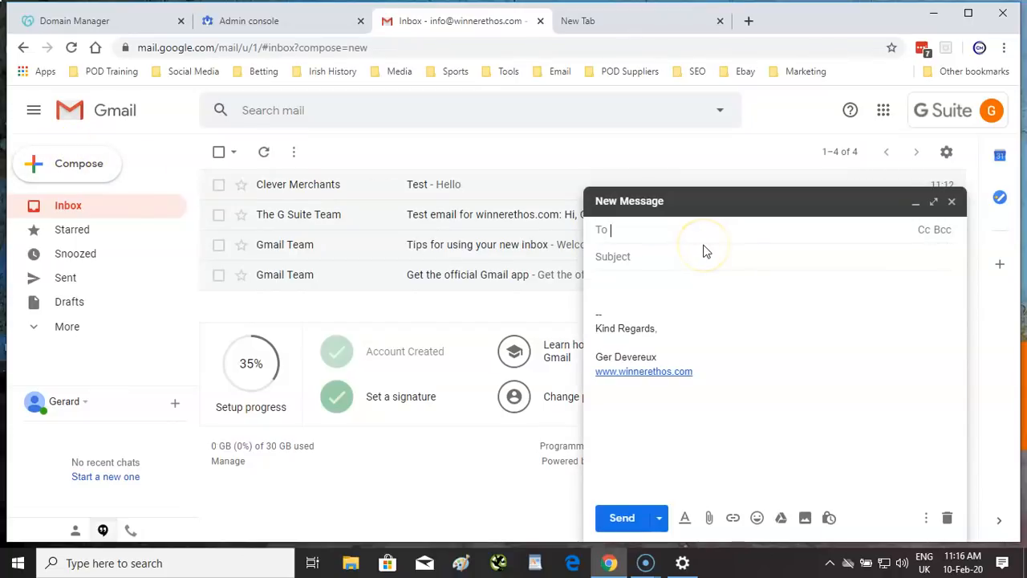
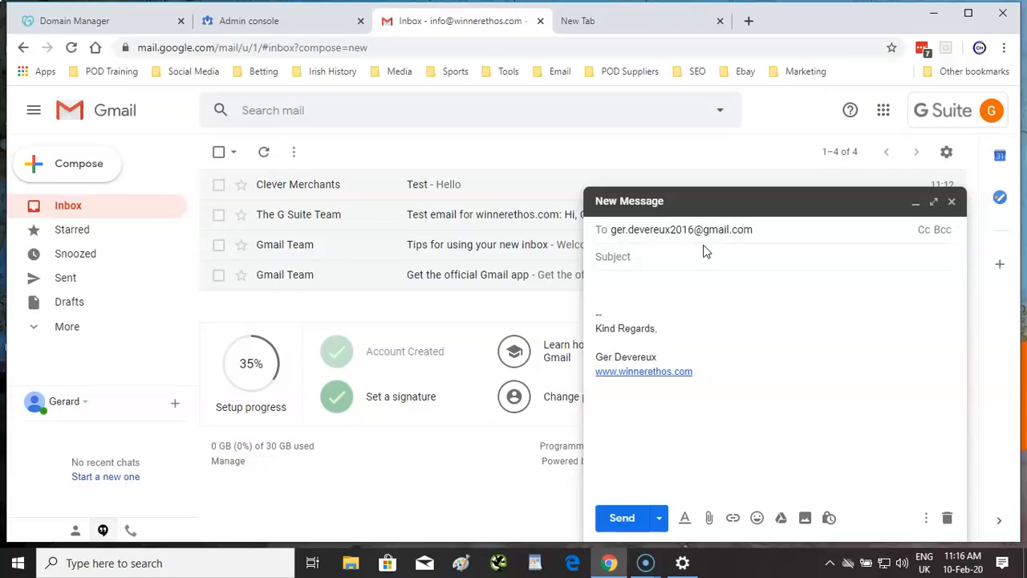
pyautogui.click(650, 257)
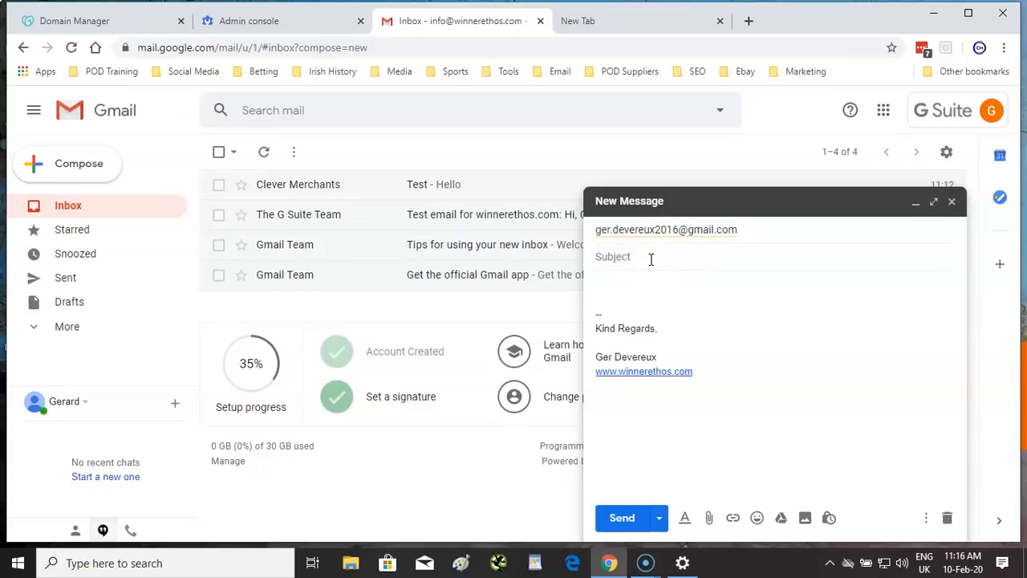
pyautogui.write('Order')
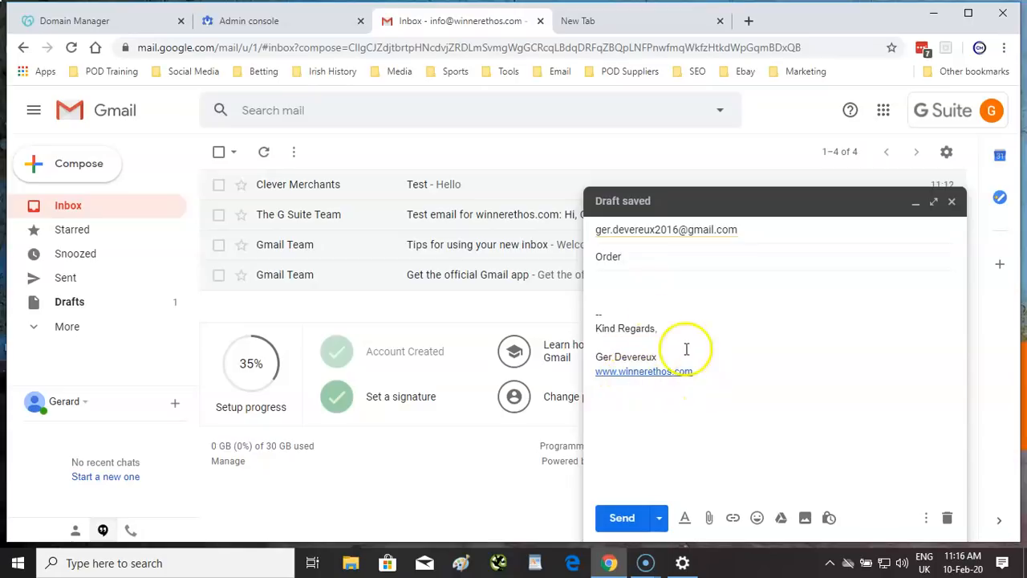
pyautogui.click(636, 298)
pyautogui.press('BackSpace')
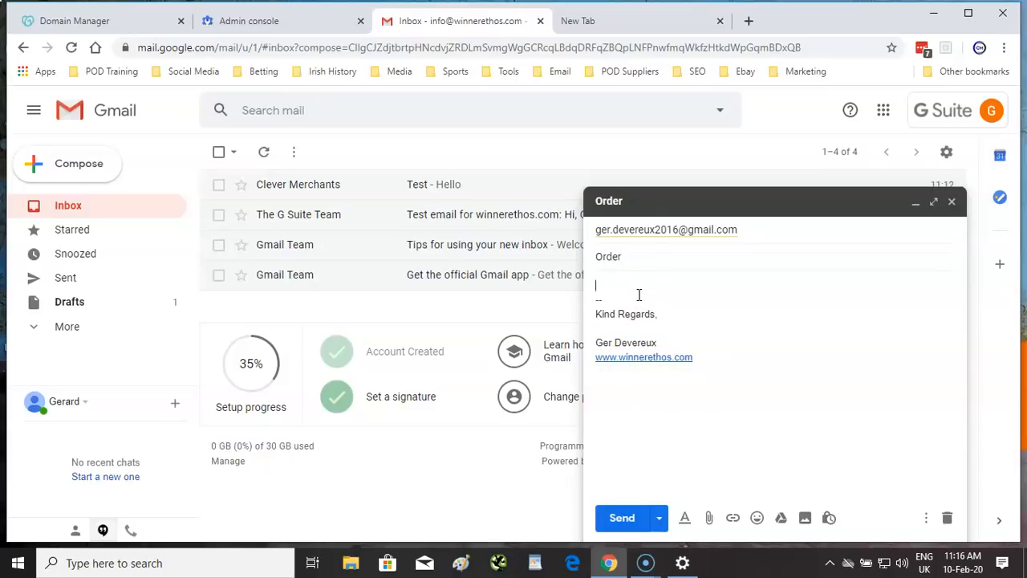
pyautogui.click(647, 256)
pyautogui.write('123')
# - Write a body greeting the customer, thanking them and promising to be in touch, then send it
pyautogui.click(638, 283)
pyautogui.write('Hello Ger')
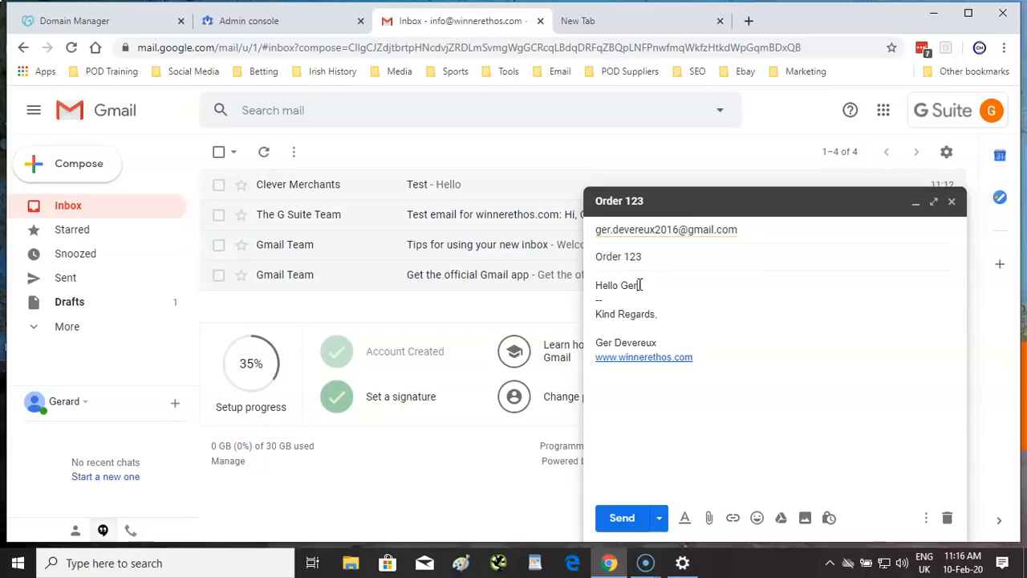
pyautogui.press('Return')
pyautogui.press('Return')
pyautogui.write('Thanks')
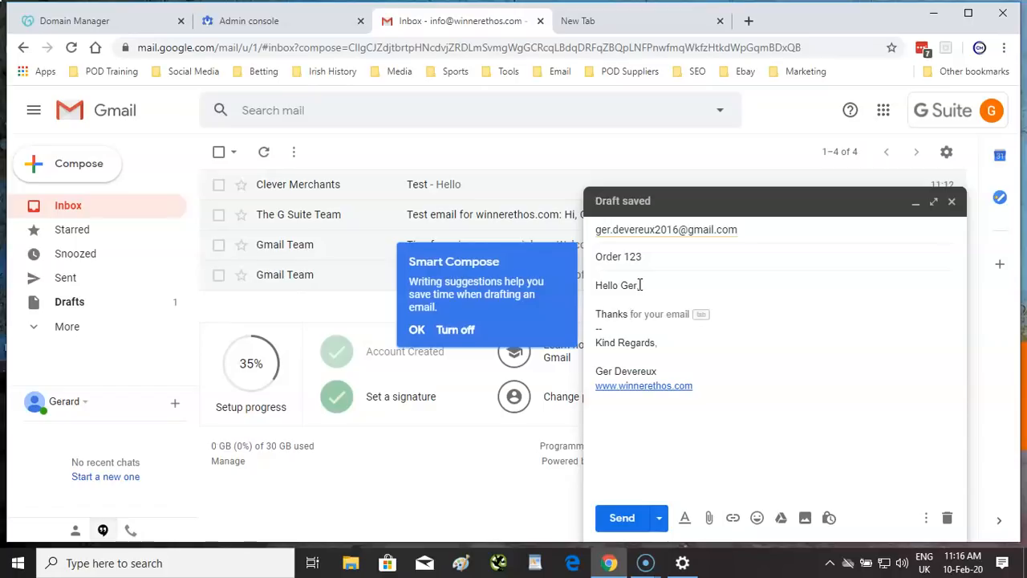
pyautogui.press('Tab')
pyautogui.click(694, 314)
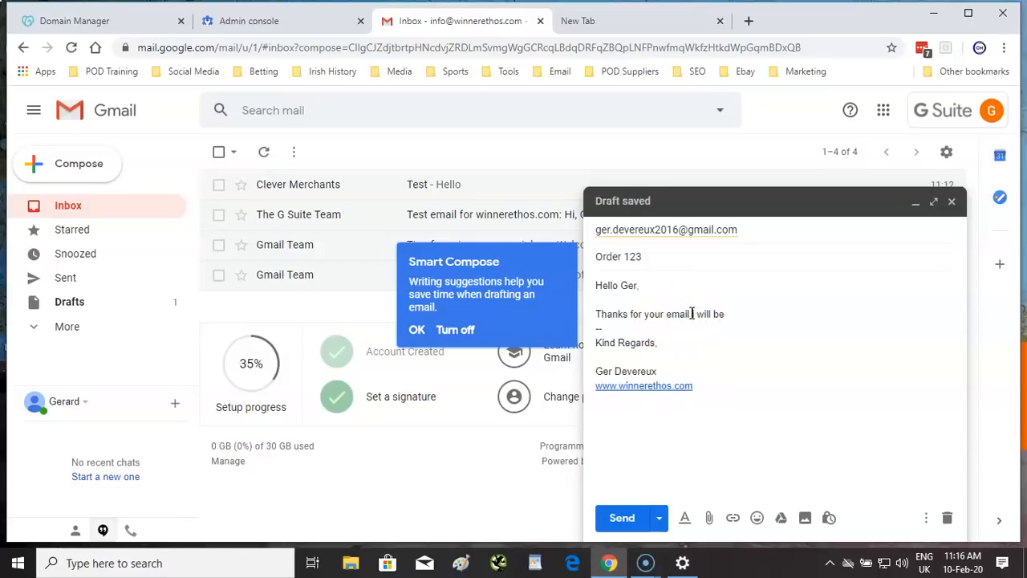
pyautogui.click(696, 314)
pyautogui.press('BackSpace')
pyautogui.write('il')
pyautogui.click(714, 321)
pyautogui.press('BackSpace')
pyautogui.press('BackSpace')
pyautogui.press('BackSpace')
pyautogui.write('I')
pyautogui.click(756, 313)
pyautogui.write('in')
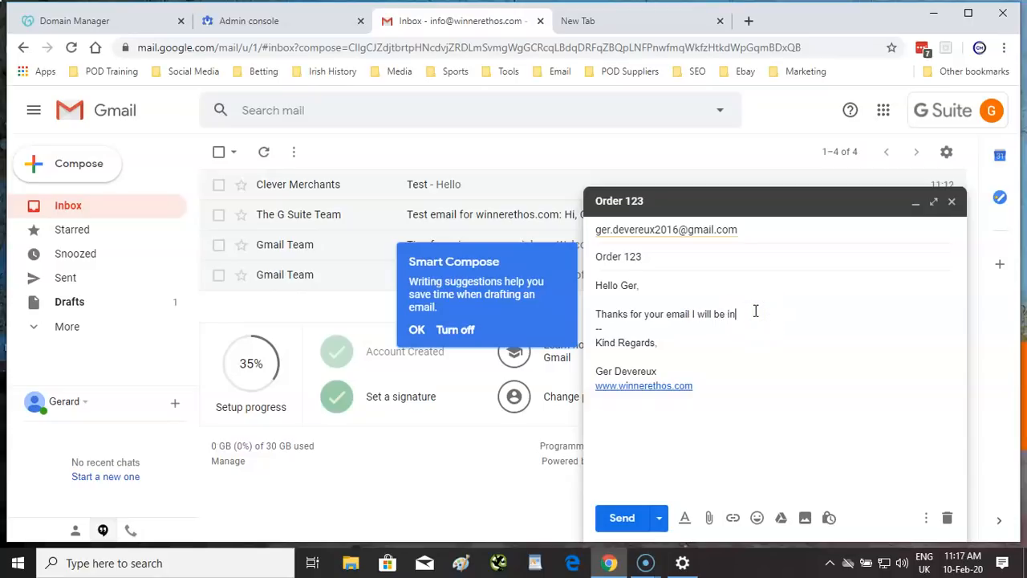
pyautogui.write(' touch soon.')
pyautogui.click(623, 519)
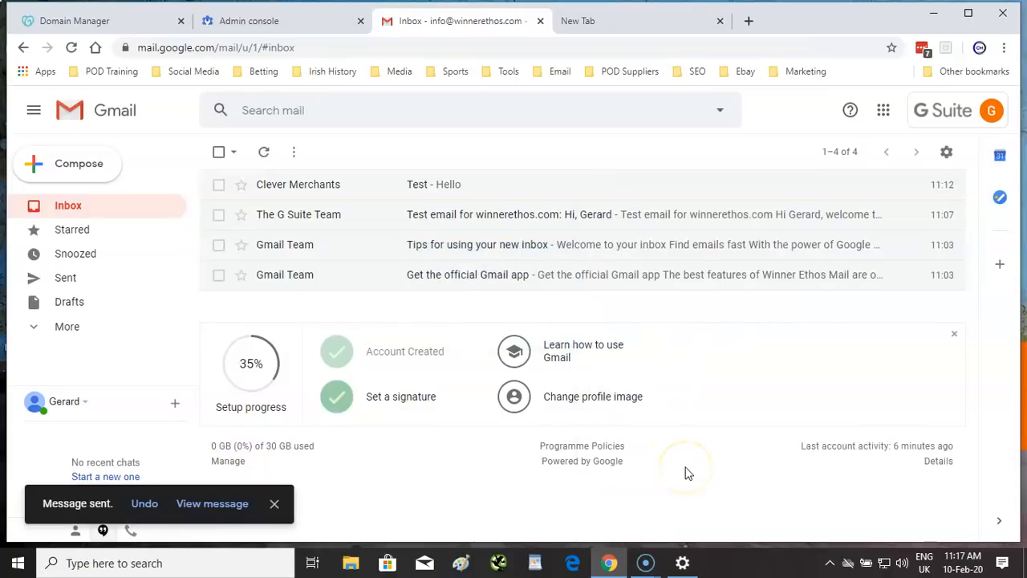
pyautogui.click(68, 281)
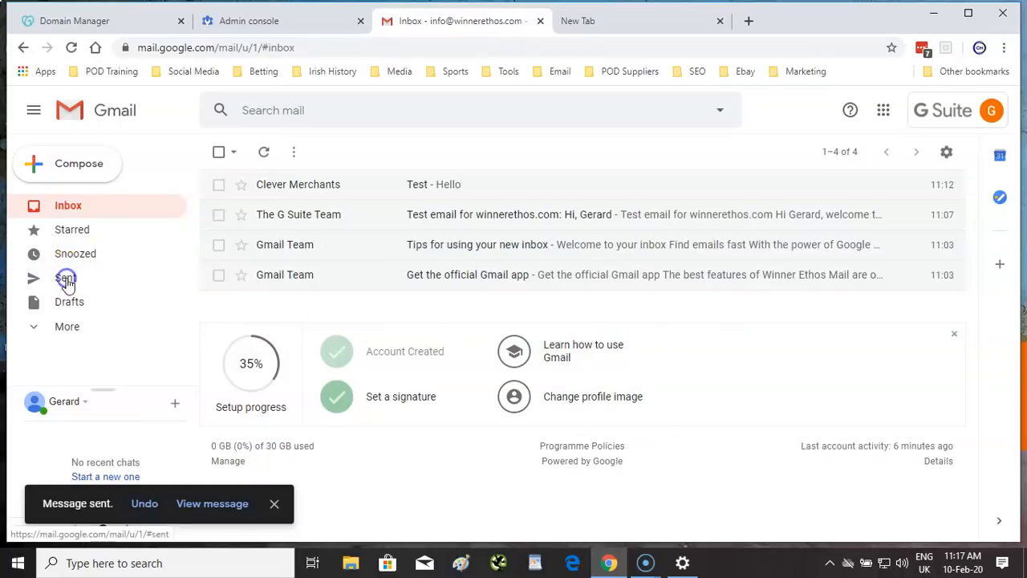
pyautogui.click(76, 210)
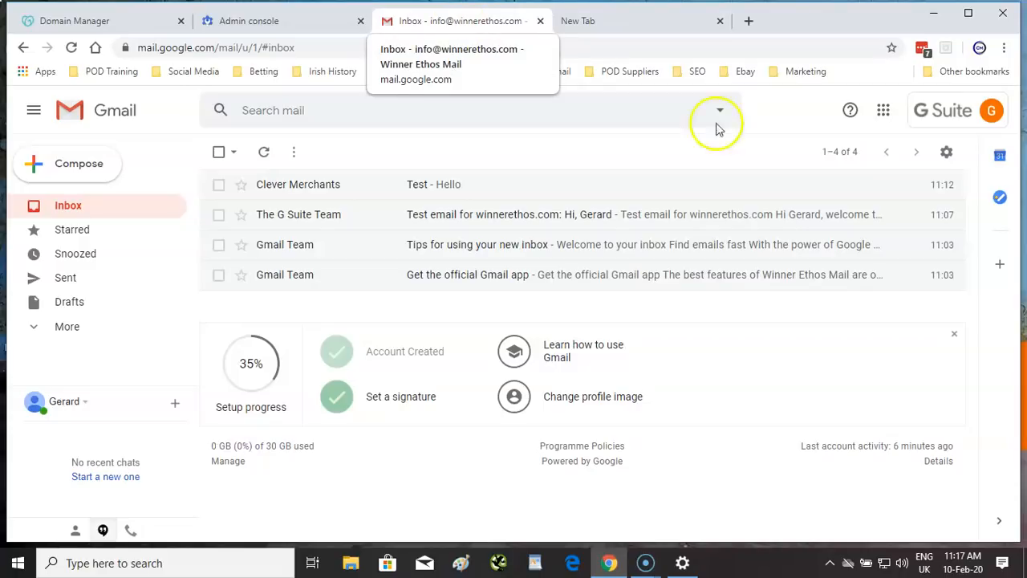
# - Launch YouTube in a new tab from Gmail's Google apps launcher
pyautogui.click(884, 112)
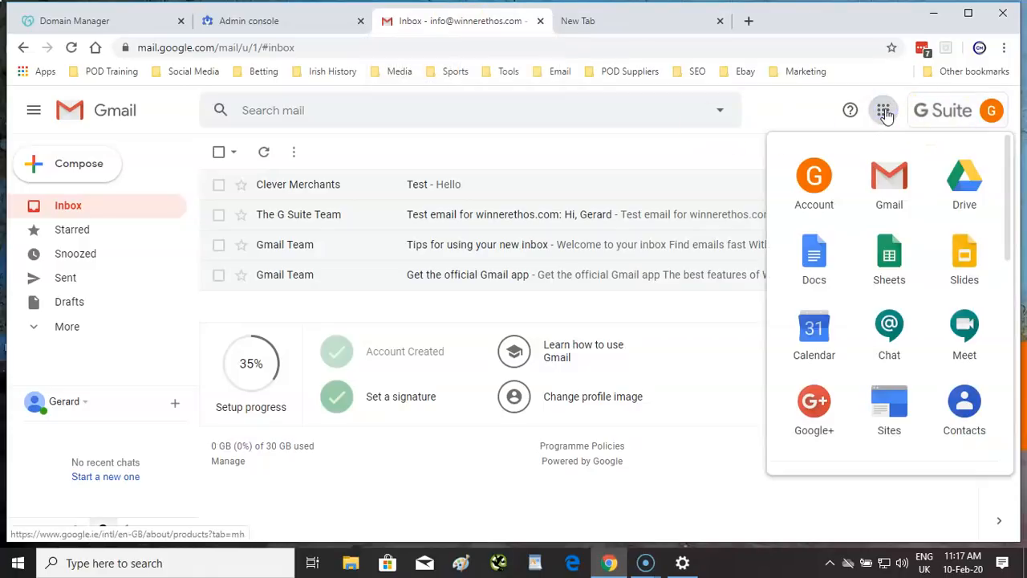
pyautogui.click(810, 268)
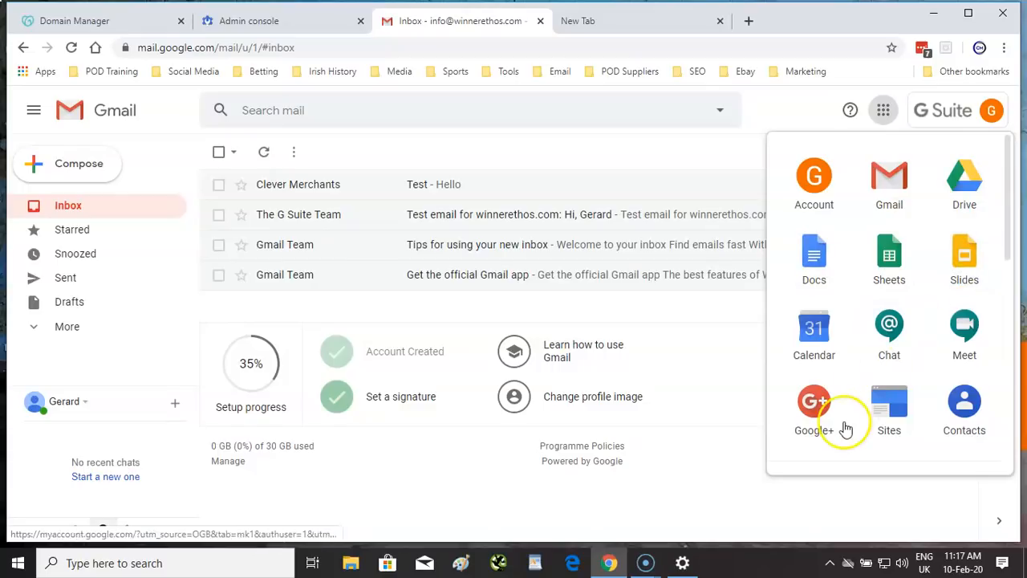
pyautogui.scroll(-1, 868, 271)
pyautogui.scroll(-2, 868, 272)
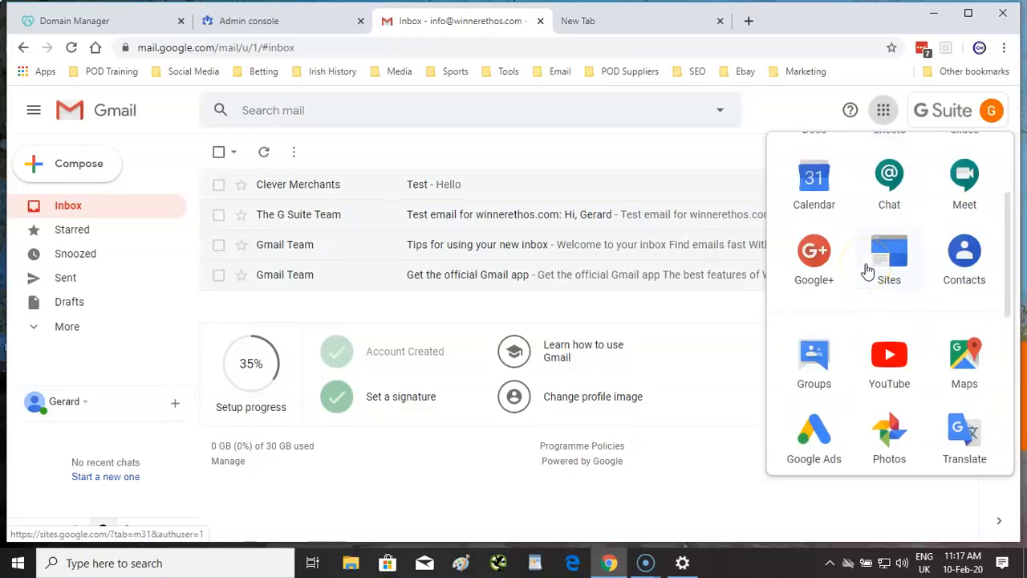
pyautogui.click(909, 374)
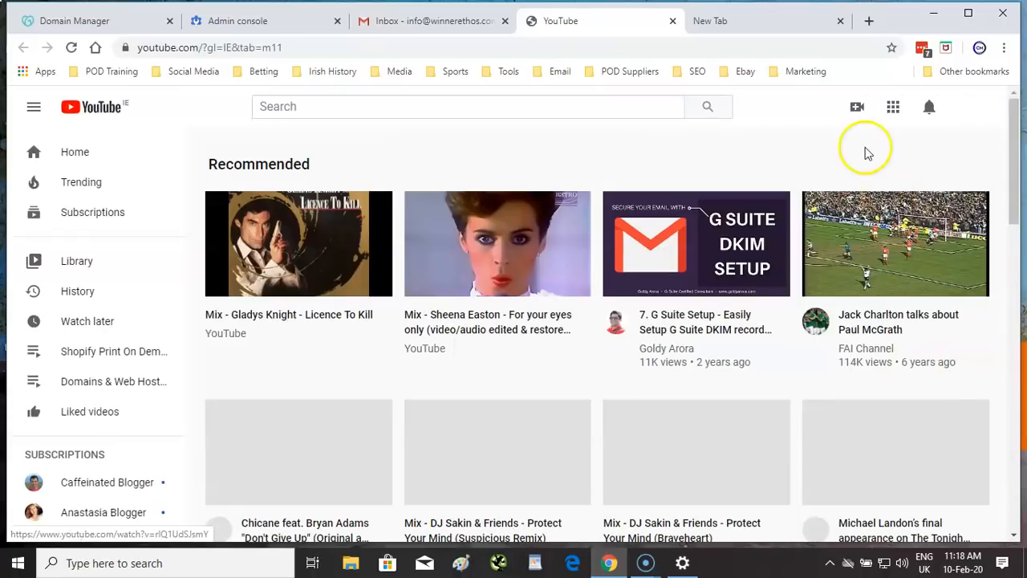
# - Sign out the Chrome profile, allow YouTube notifications, and close the YouTube tab
pyautogui.click(979, 47)
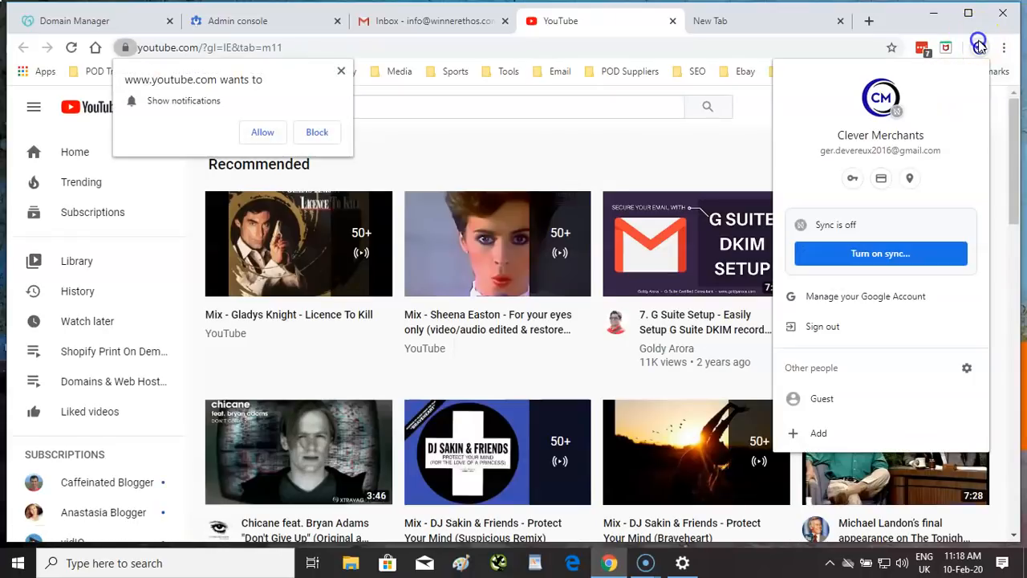
pyautogui.click(849, 336)
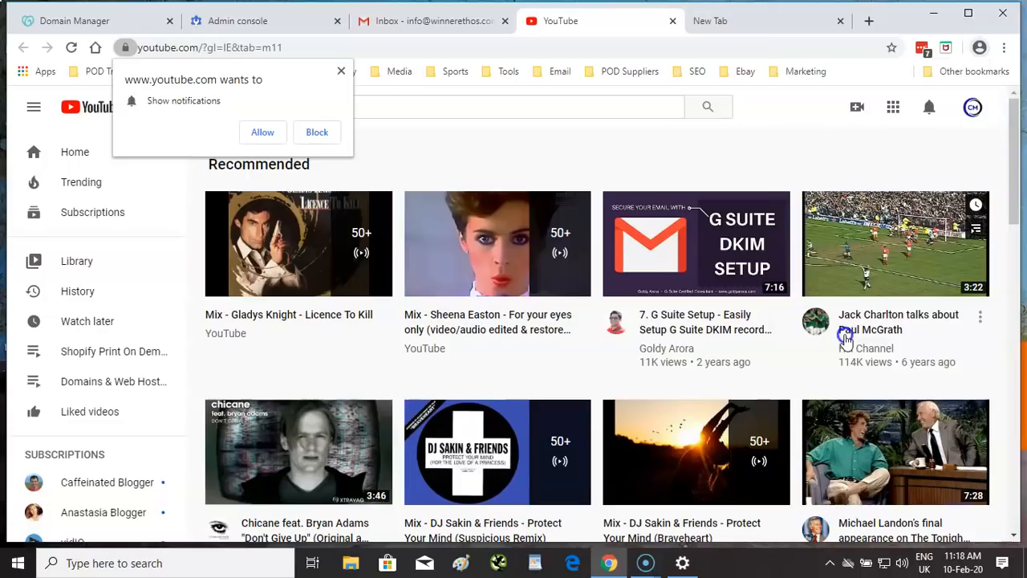
pyautogui.click(263, 131)
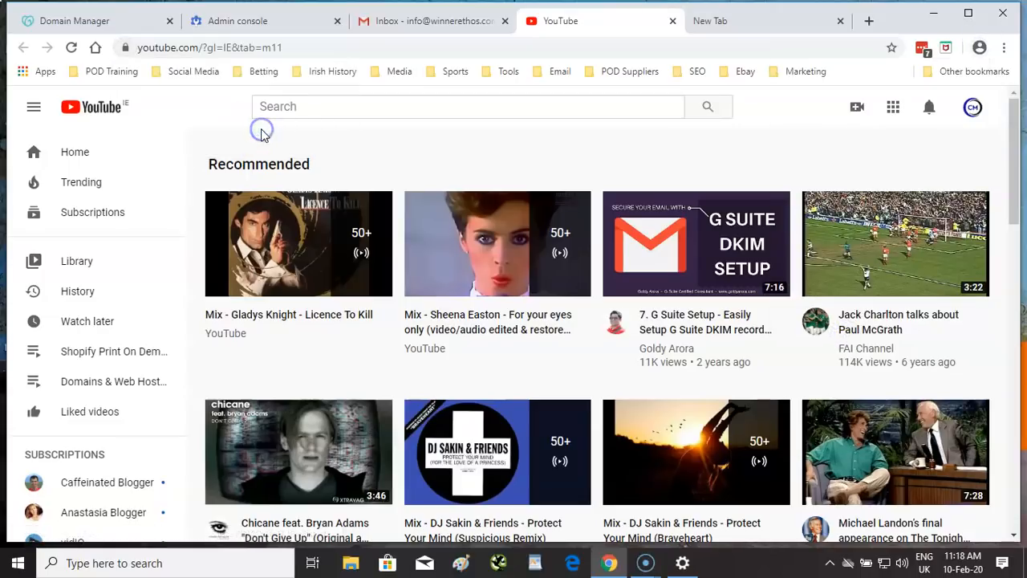
pyautogui.click(672, 22)
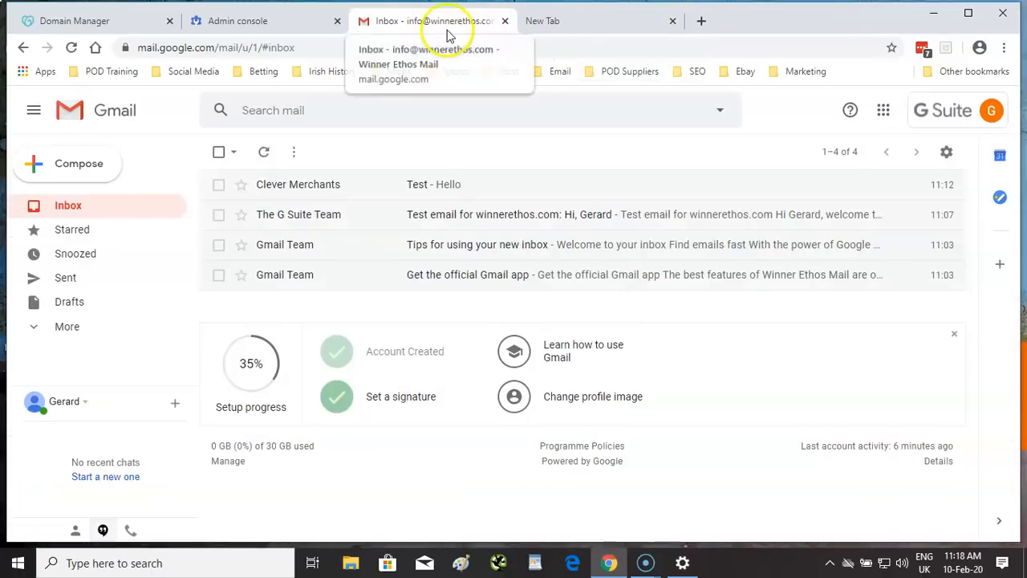
# - Dismiss the account popup and reopen YouTube in a new tab from the Google apps grid
pyautogui.click(926, 128)
pyautogui.scroll(-1, 890, 316)
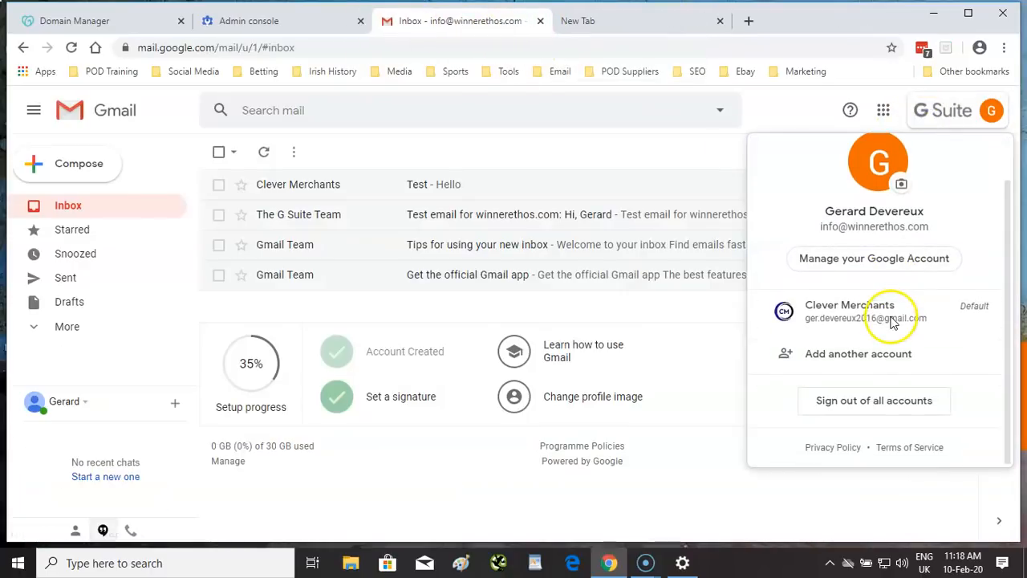
pyautogui.click(779, 110)
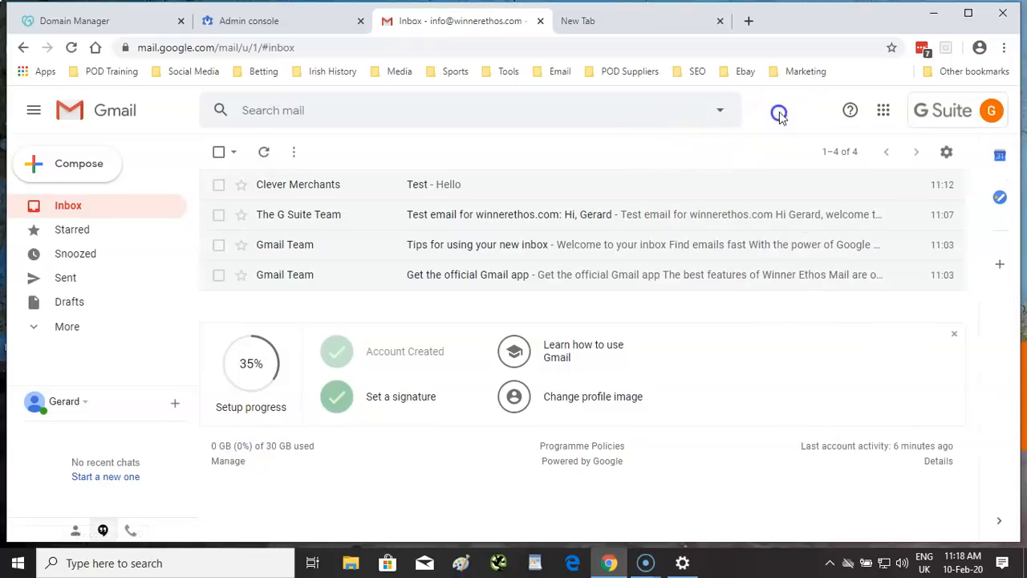
pyautogui.click(885, 112)
pyautogui.scroll(-3, 839, 353)
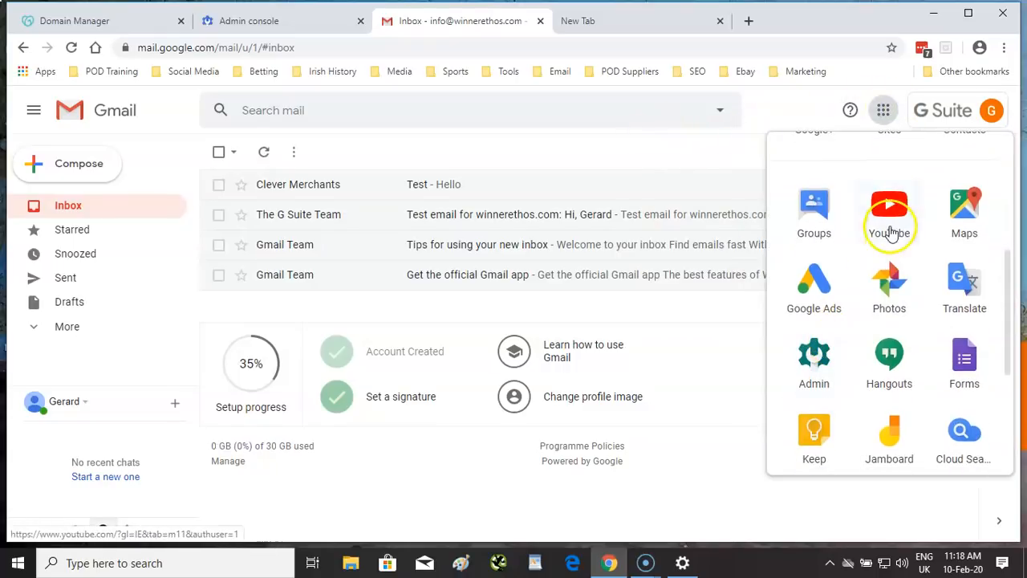
pyautogui.click(887, 213)
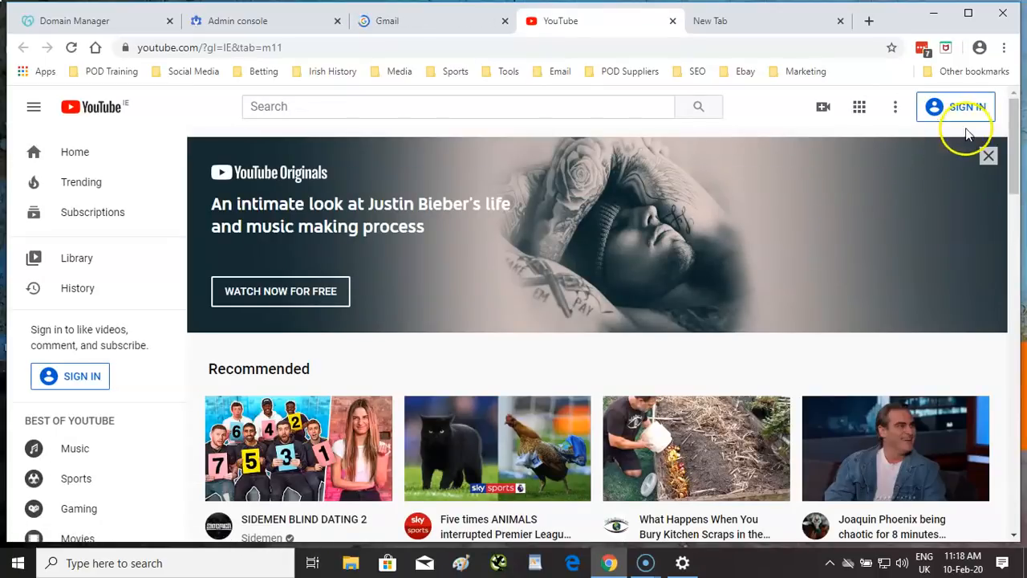
# - Sign in to YouTube with the G Suite account's saved LastPass email and its password
pyautogui.click(967, 112)
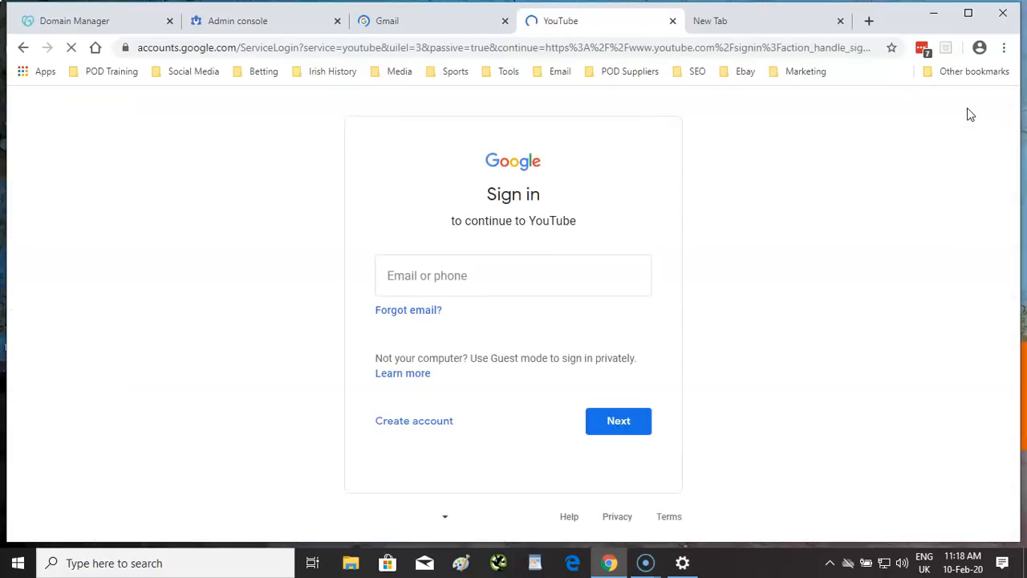
pyautogui.click(520, 281)
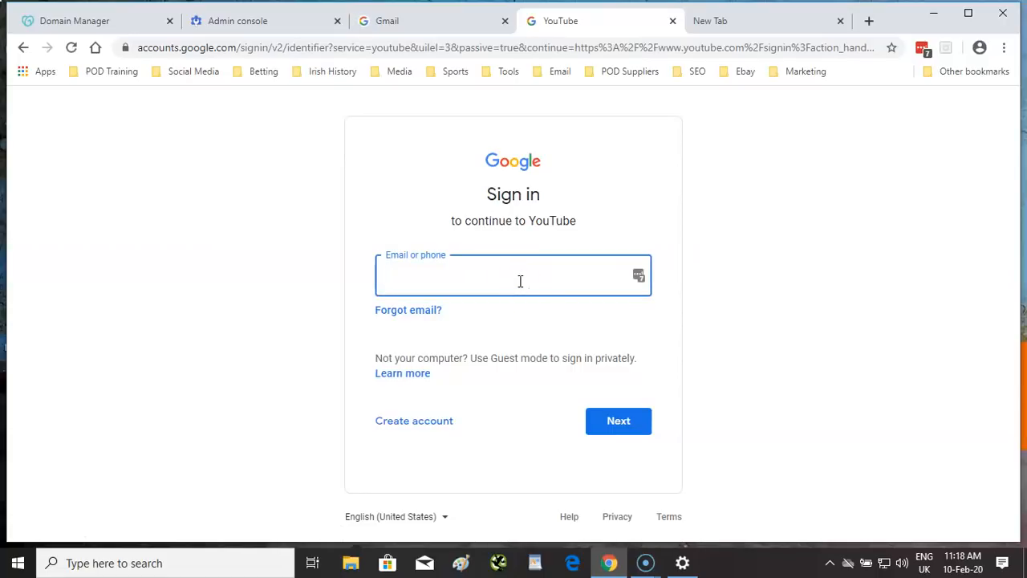
pyautogui.click(638, 277)
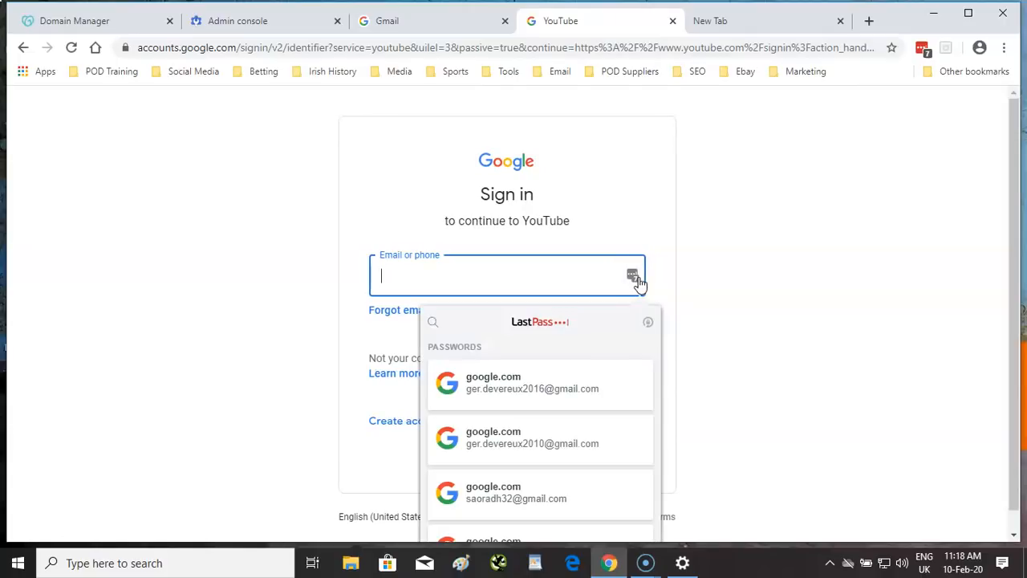
pyautogui.scroll(-1, 610, 292)
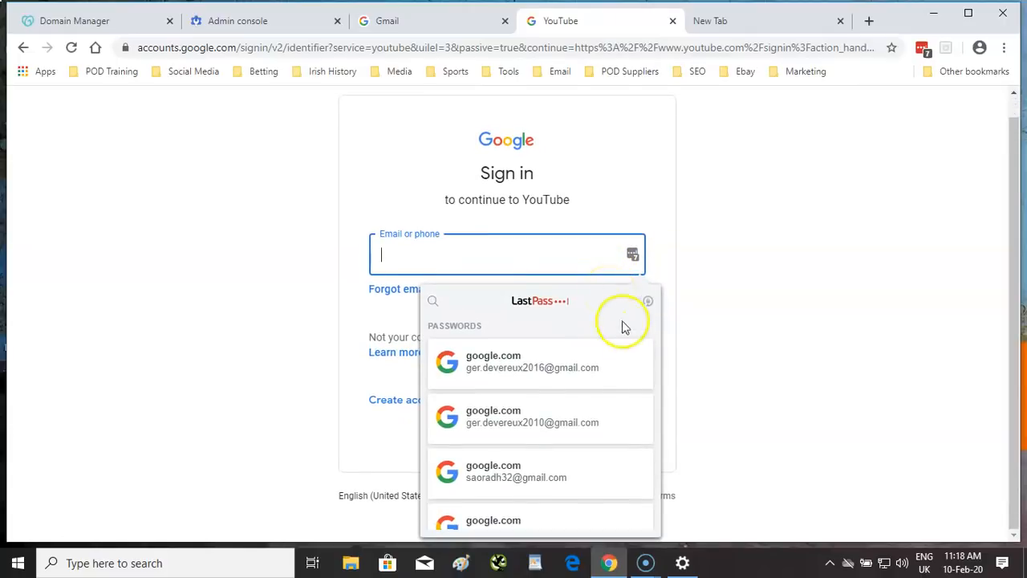
pyautogui.scroll(-4, 552, 408)
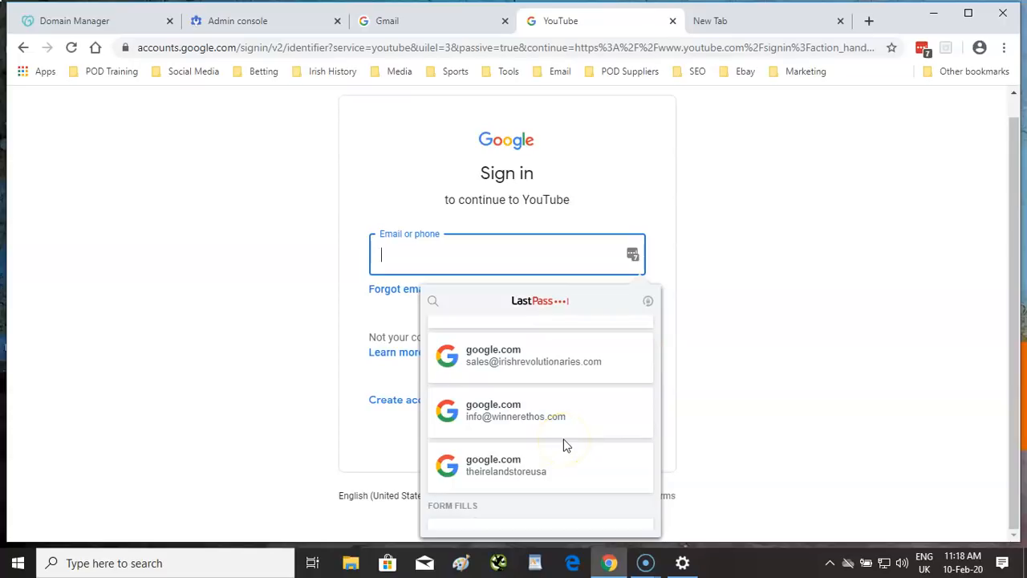
pyautogui.moveTo(534, 431)
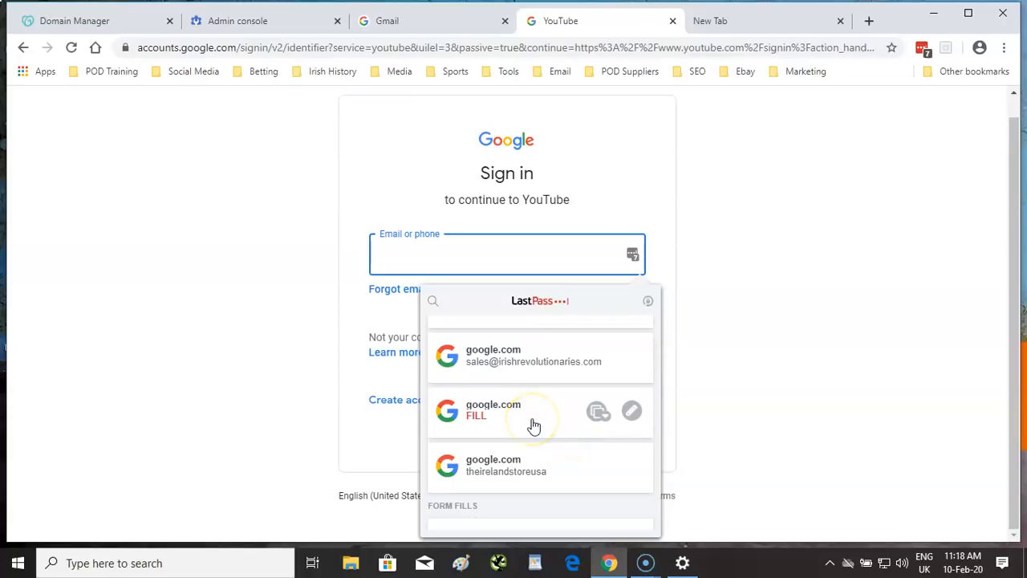
pyautogui.click(535, 425)
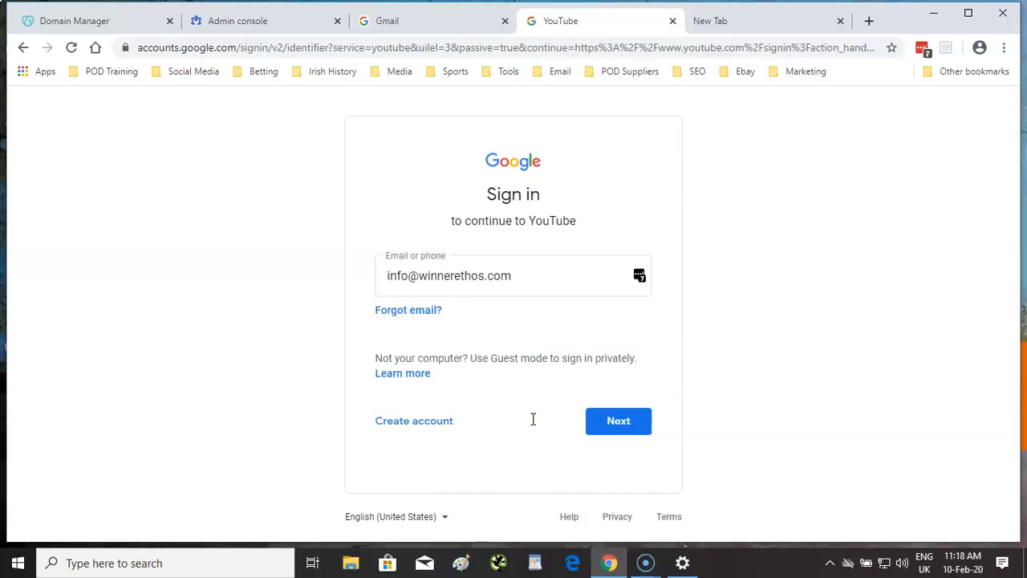
pyautogui.click(604, 424)
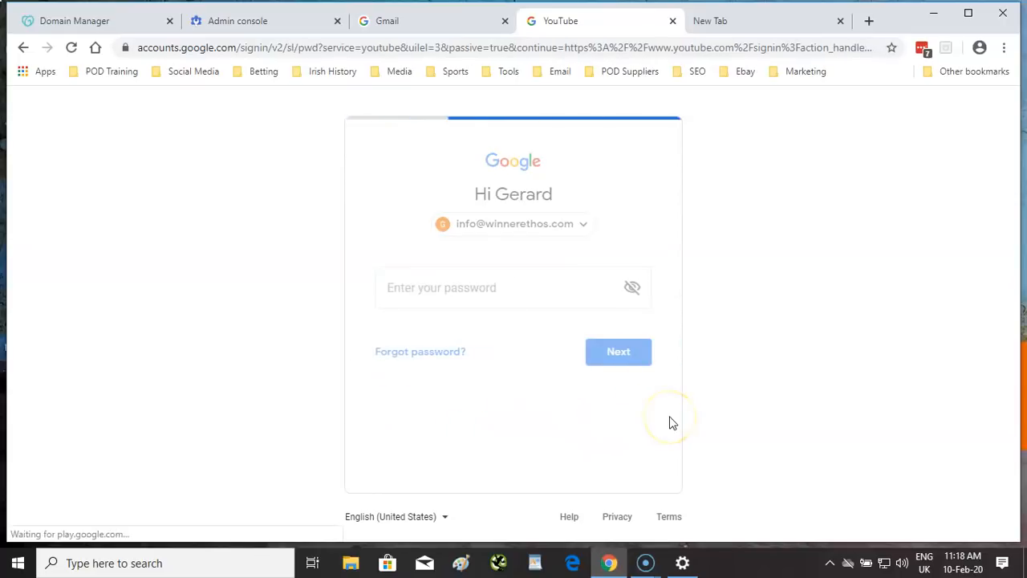
pyautogui.click(618, 357)
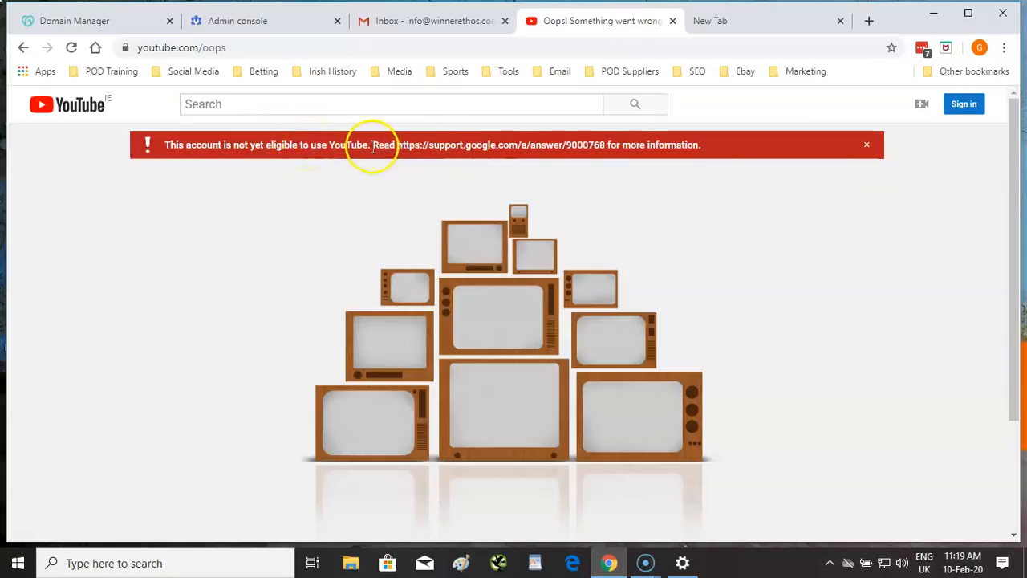
# - Highlight the support-article link sentence in the red eligibility banner, then return to the Gmail inbox
pyautogui.moveTo(370, 145); pyautogui.dragTo(700, 144)
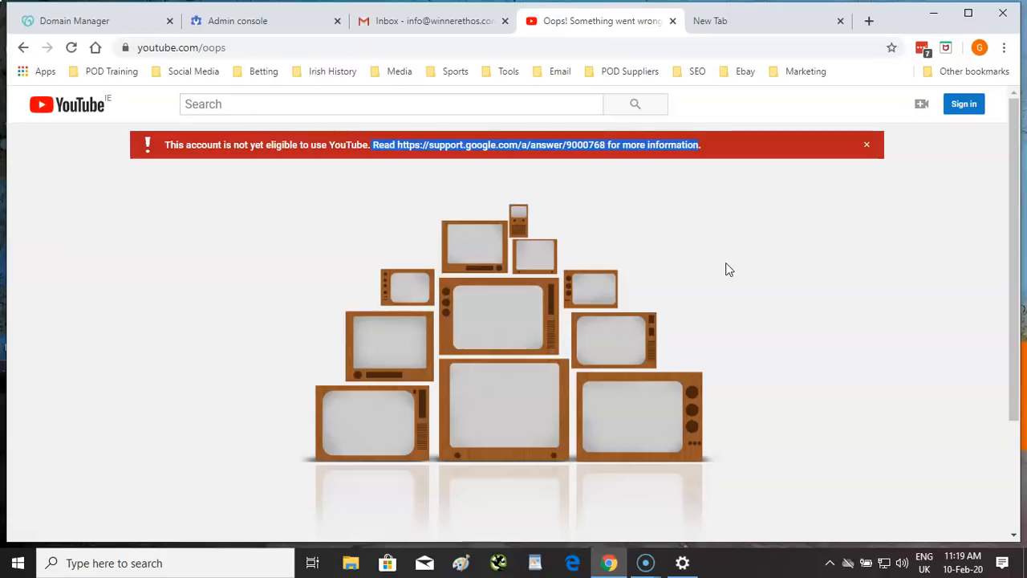
pyautogui.click(415, 21)
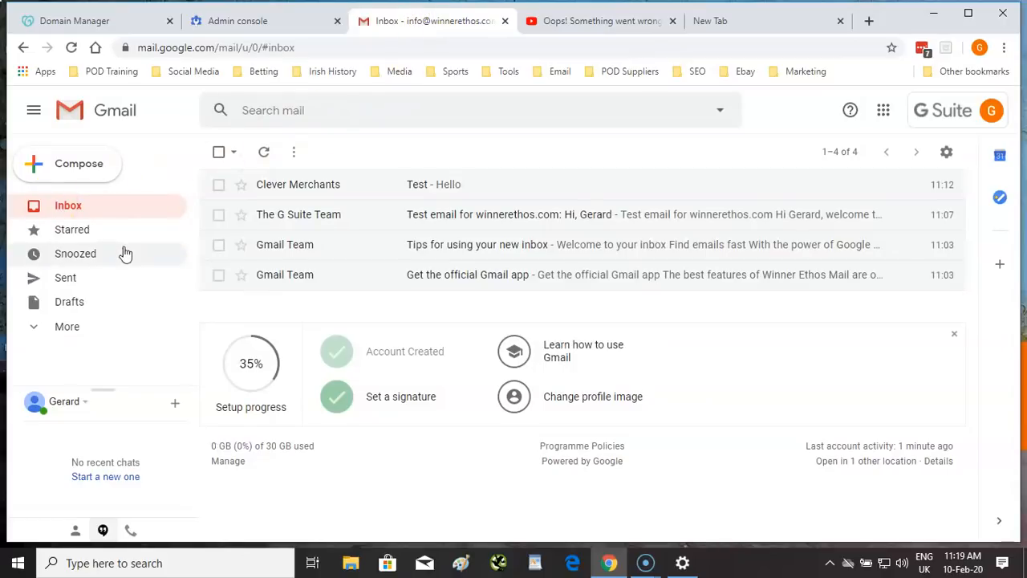